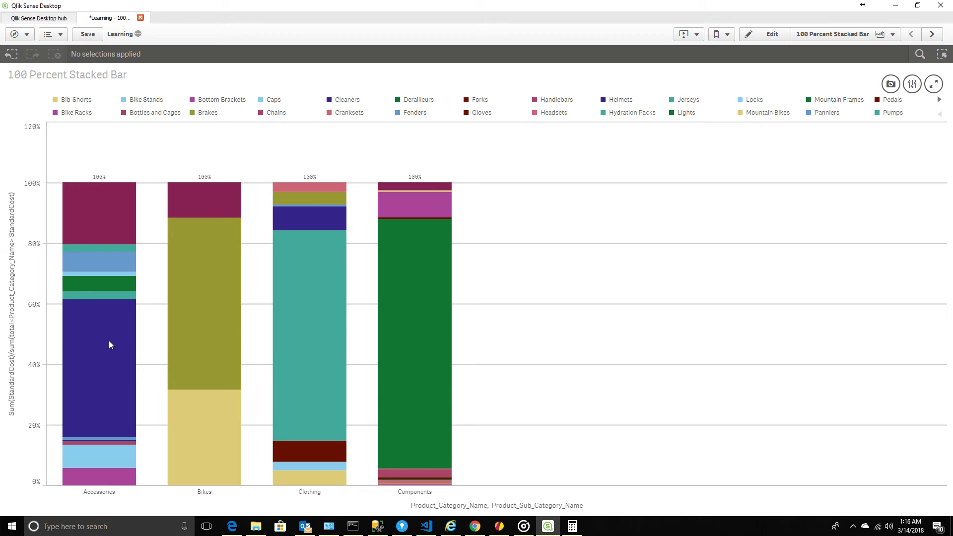
# Examine the sub-category cost shares in each product category's stacked bar, including the individual segments of the Components bar.
pyautogui.moveTo(109, 342)
pyautogui.moveTo(445, 334)
pyautogui.moveTo(118, 484)
pyautogui.moveTo(205, 286)
pyautogui.moveTo(309, 484)
pyautogui.moveTo(416, 475)
pyautogui.moveTo(407, 217)
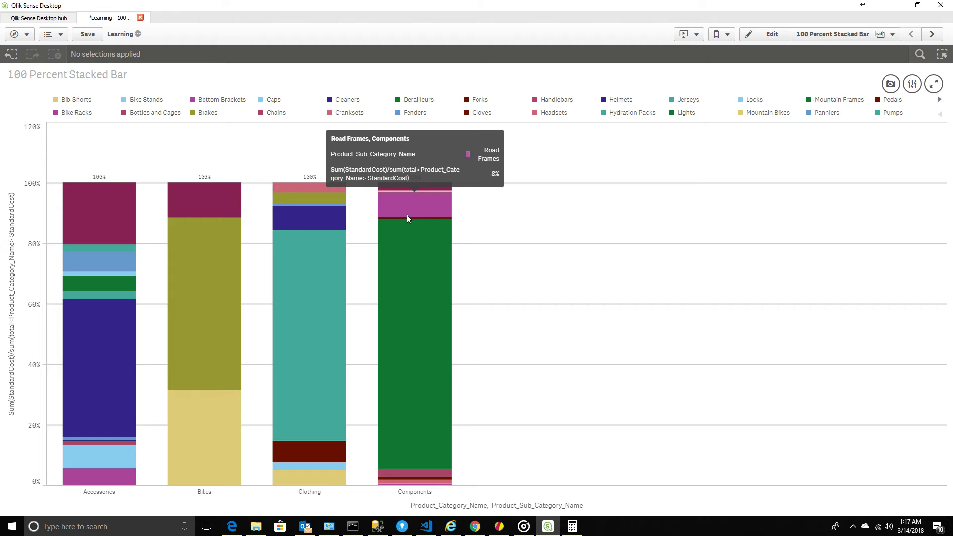
pyautogui.moveTo(418, 189)
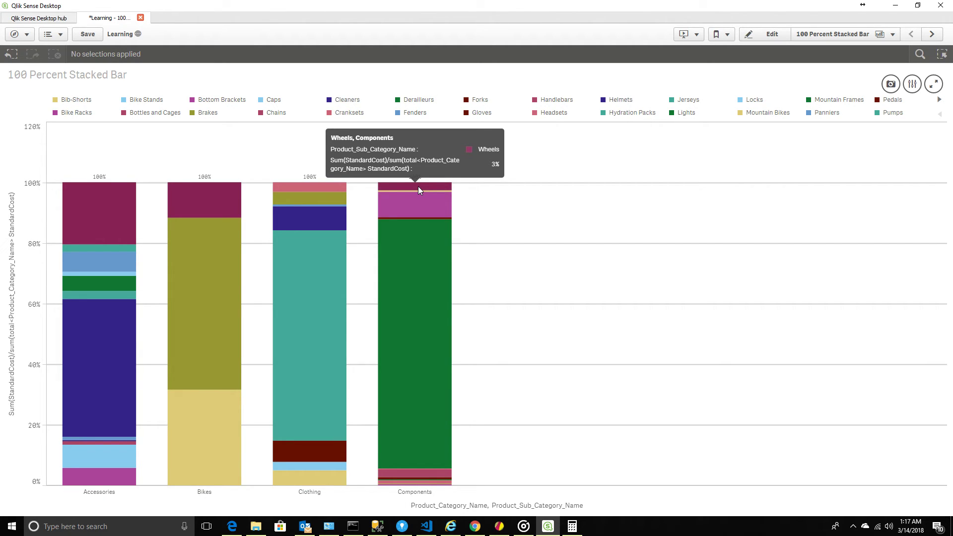
pyautogui.moveTo(408, 296)
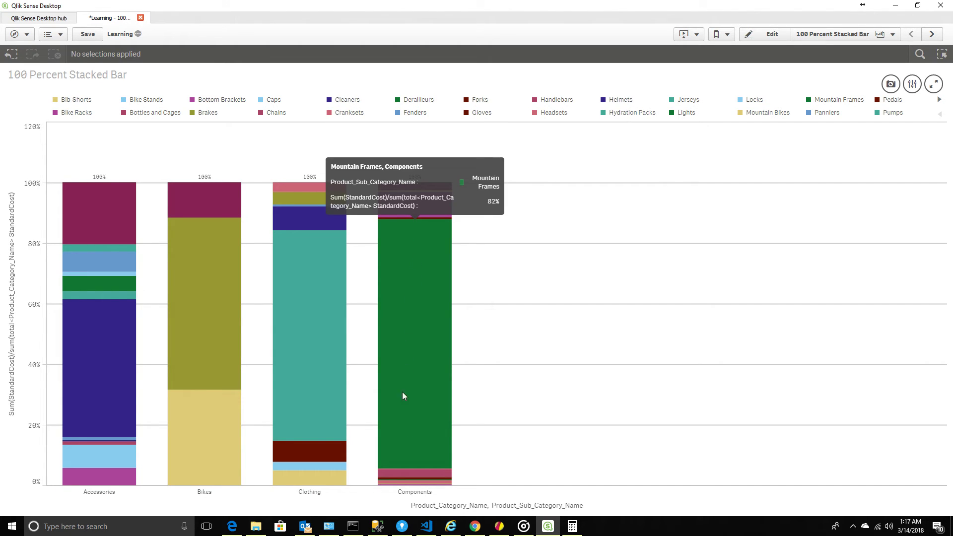
pyautogui.moveTo(415, 424)
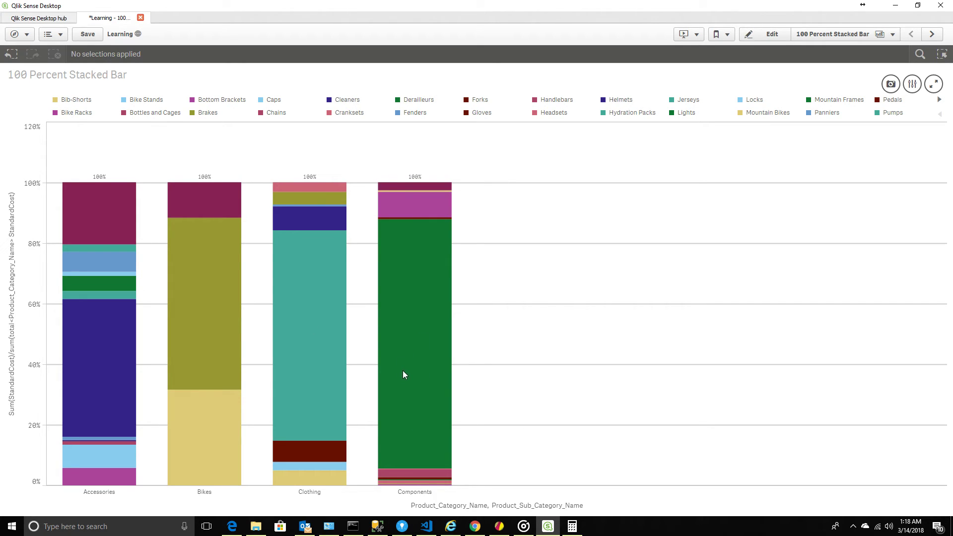
pyautogui.moveTo(420, 260)
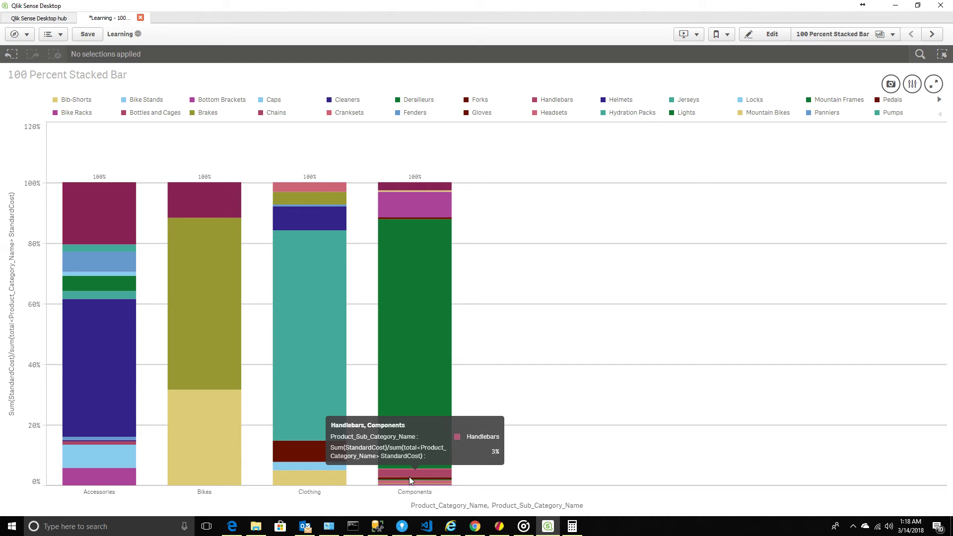
pyautogui.moveTo(421, 396)
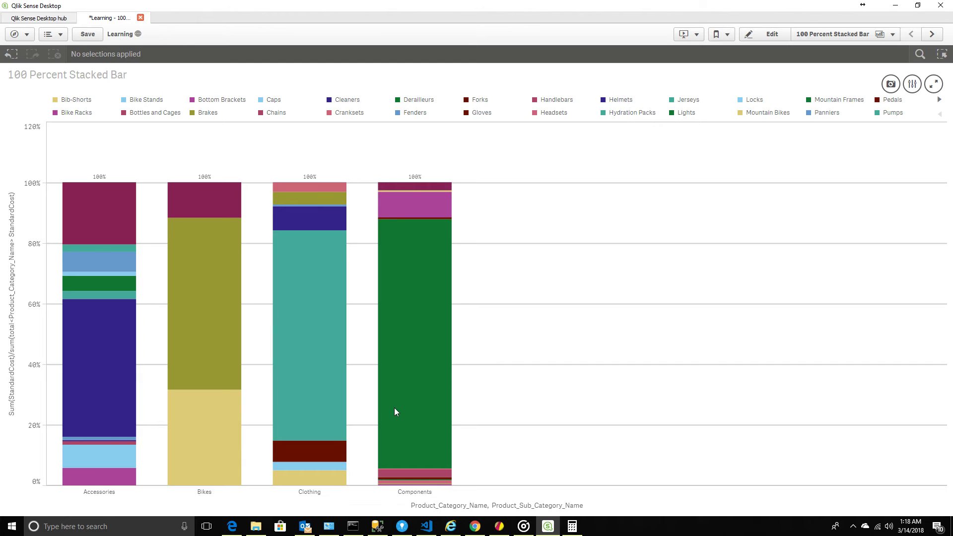
pyautogui.moveTo(318, 321)
pyautogui.moveTo(328, 503)
# On the empty 100 percent Stacked Bar2 sheet, add a table with Product_Category_Name as its first dimension.
pyautogui.click(932, 34)
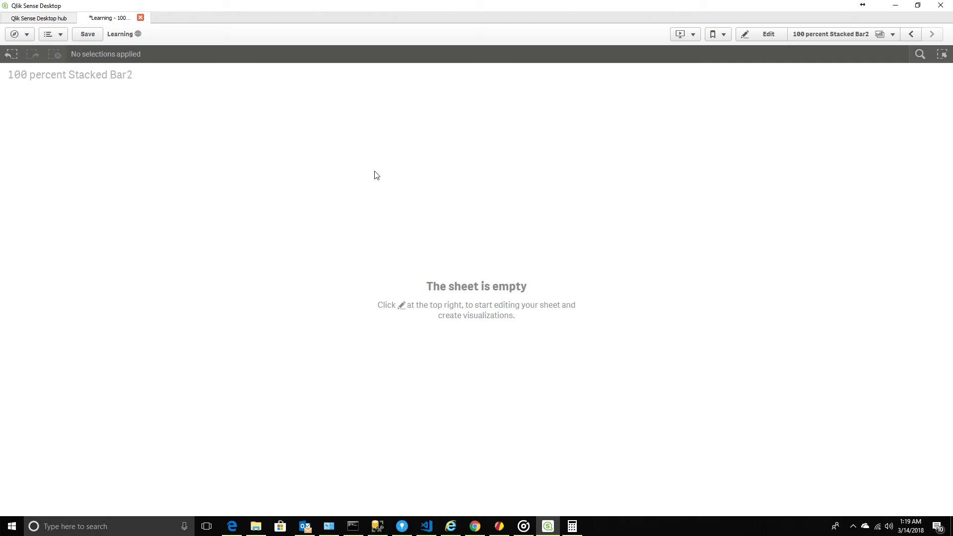
pyautogui.click(763, 33)
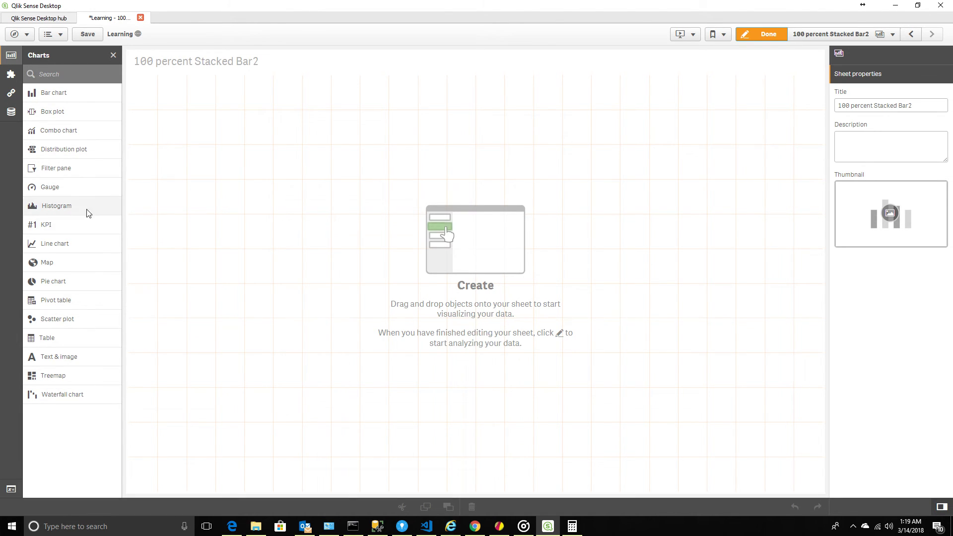
pyautogui.moveTo(46, 337); pyautogui.dragTo(541, 305)
pyautogui.click(487, 300)
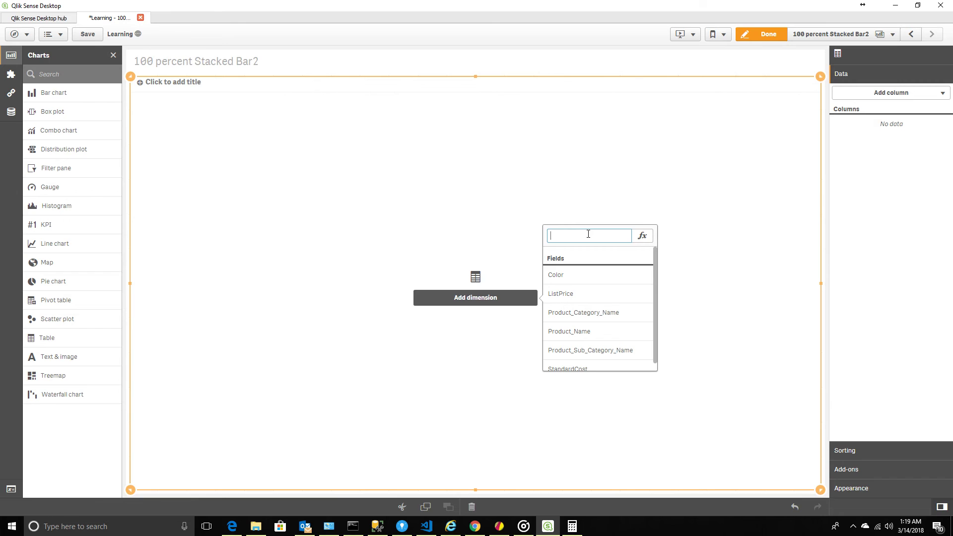
pyautogui.click(571, 313)
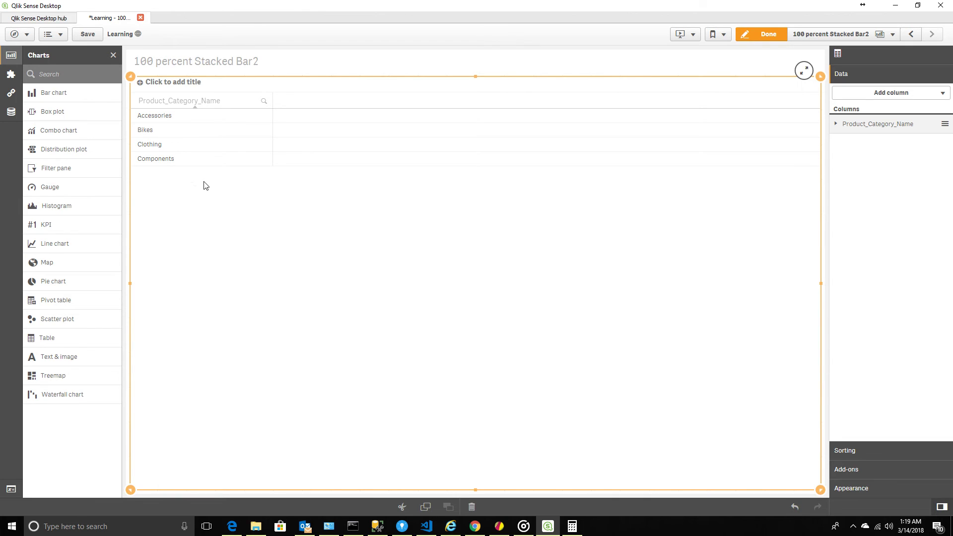
# Add Product_Sub_Category_Name to the table as a second dimension column.
pyautogui.click(882, 96)
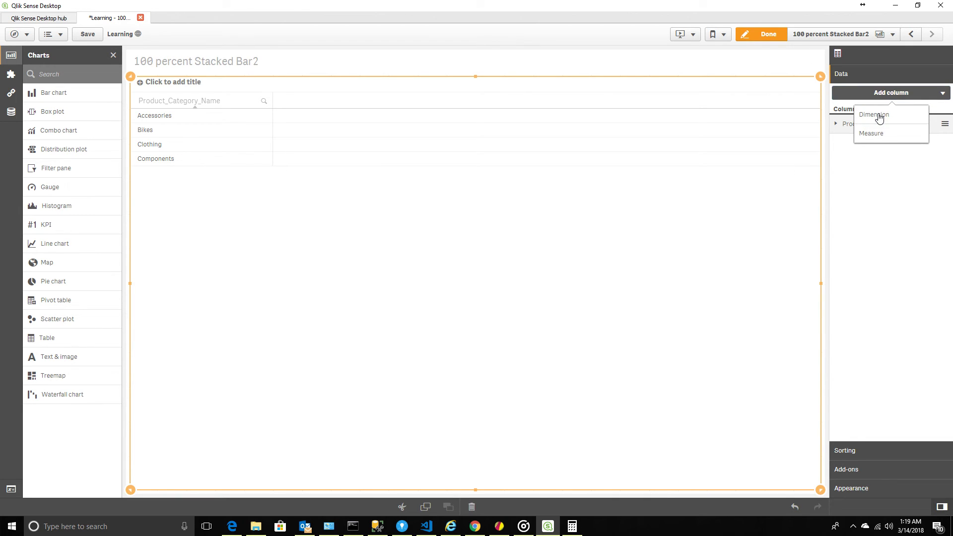
pyautogui.click(879, 115)
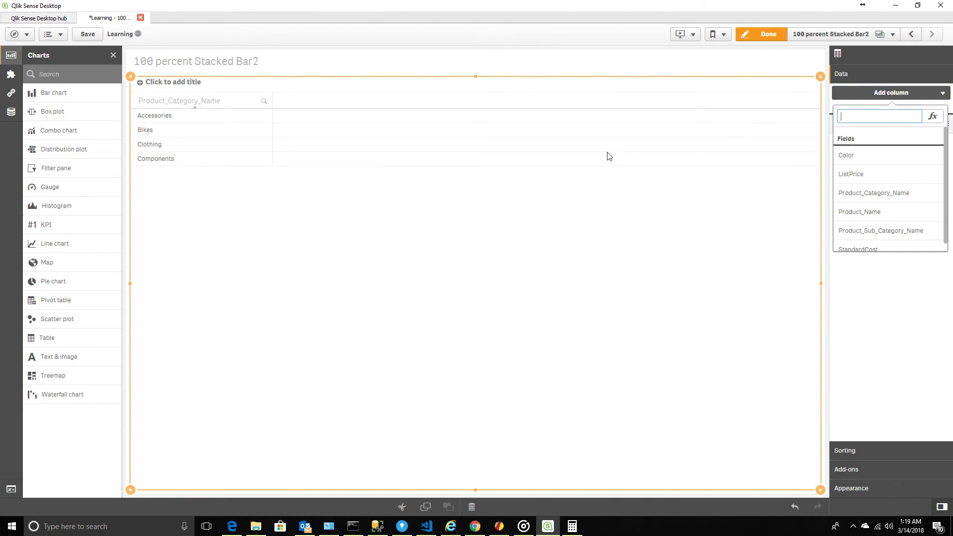
pyautogui.click(894, 230)
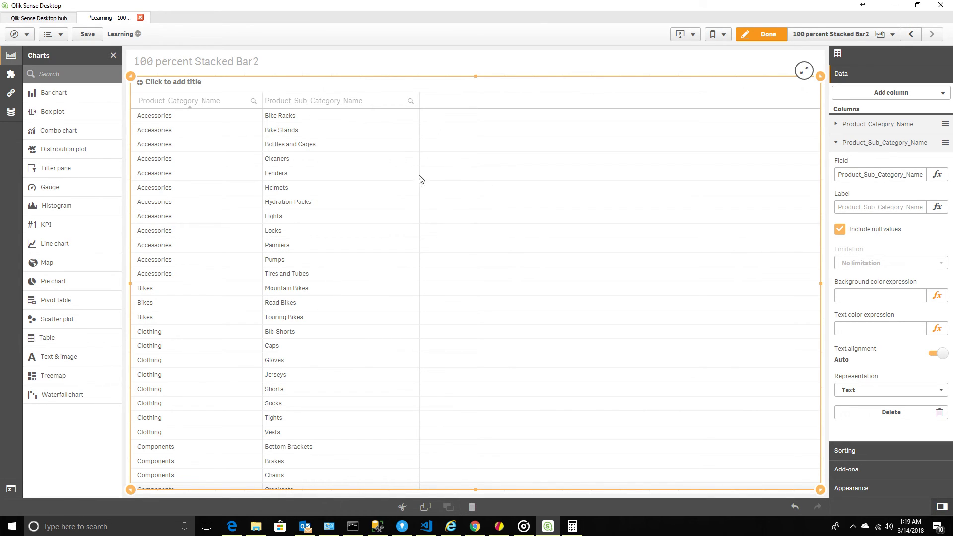
pyautogui.moveTo(825, 292)
pyautogui.mouseDown()
pyautogui.moveTo(767, 292)
pyautogui.moveTo(815, 288)
pyautogui.mouseUp()
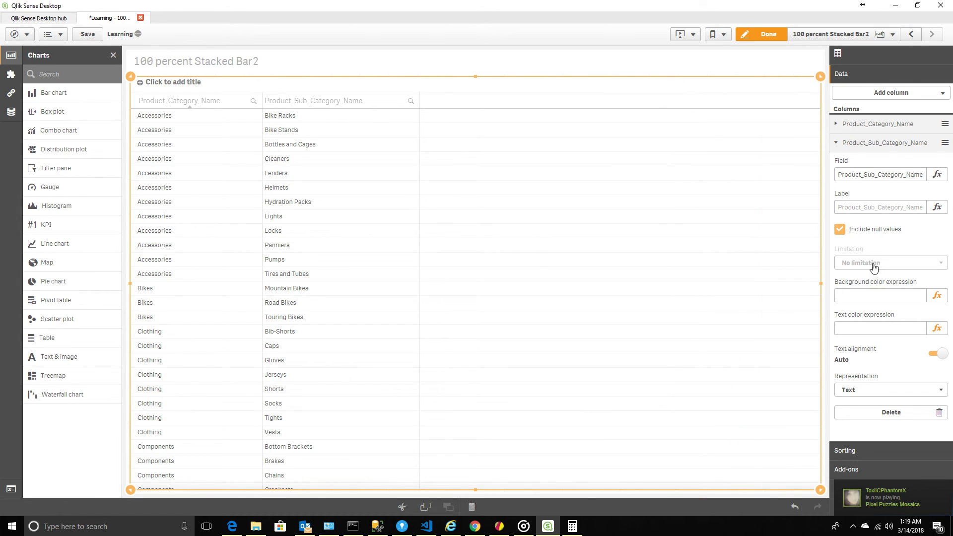
pyautogui.click(838, 143)
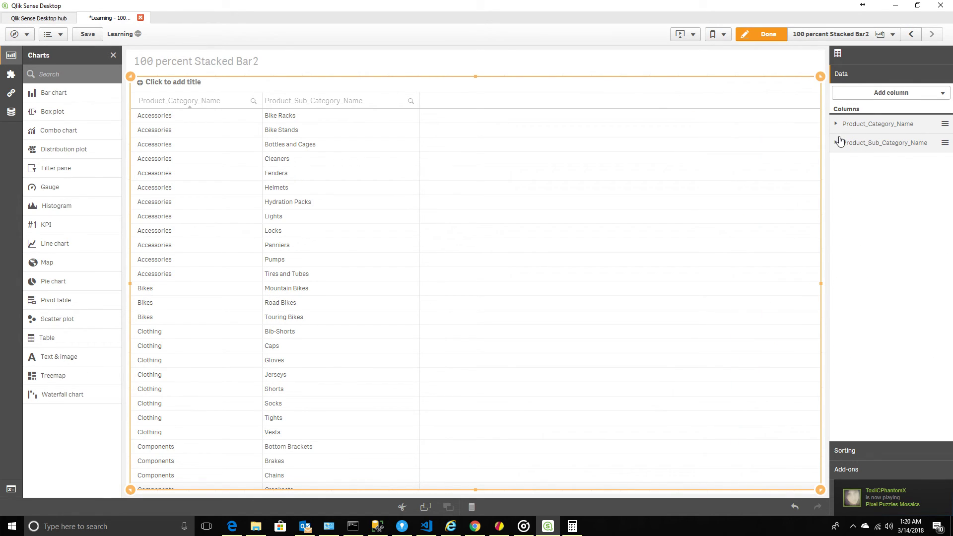
# Add StandardCost to the table as a third dimension column.
pyautogui.click(884, 94)
pyautogui.click(878, 117)
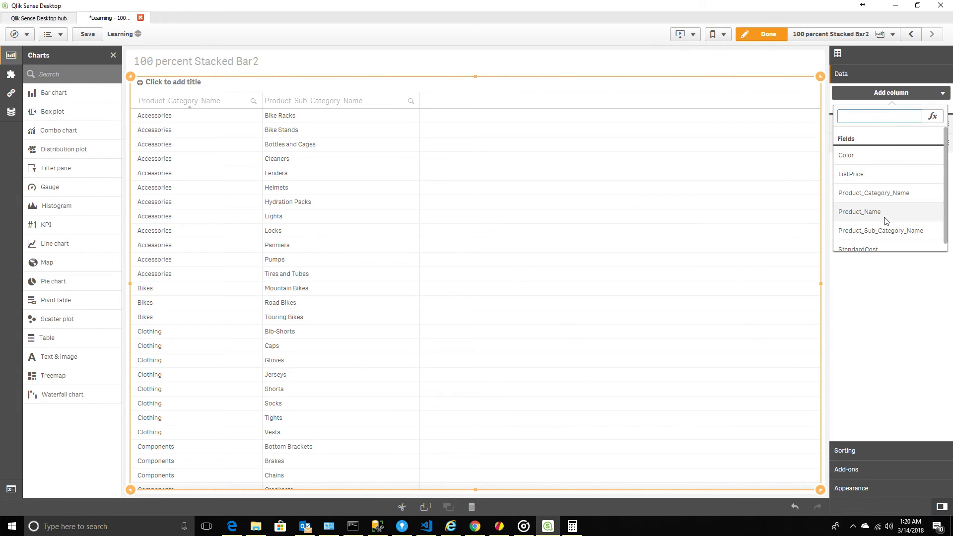
pyautogui.click(883, 249)
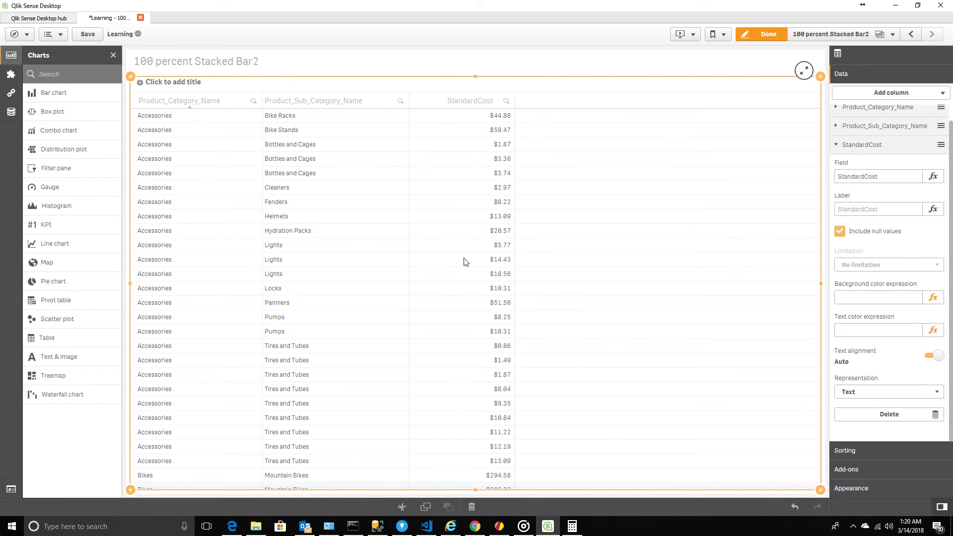
# Narrow the table to a bit under half the sheet width and paste a copy of it in the freed space beside it.
pyautogui.moveTo(822, 285); pyautogui.dragTo(416, 285)
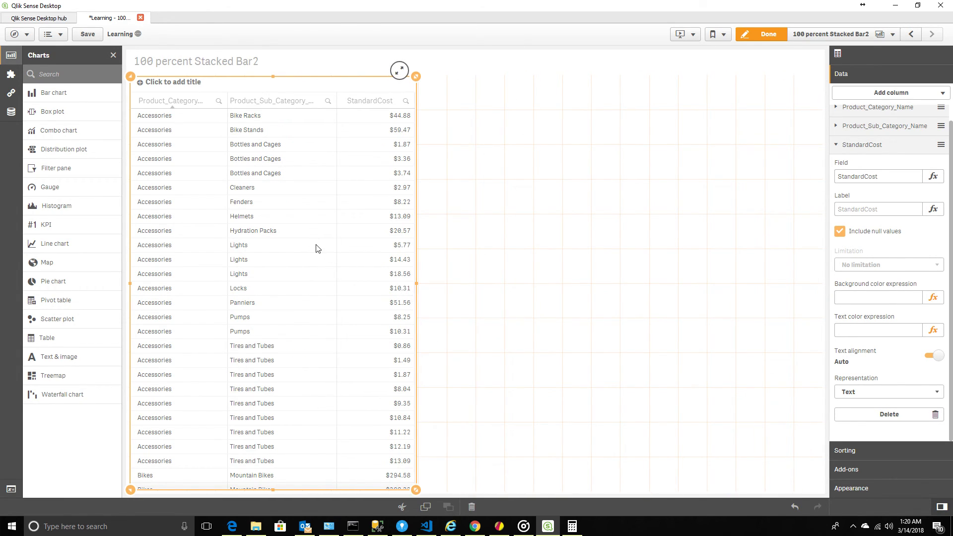
pyautogui.click(566, 270)
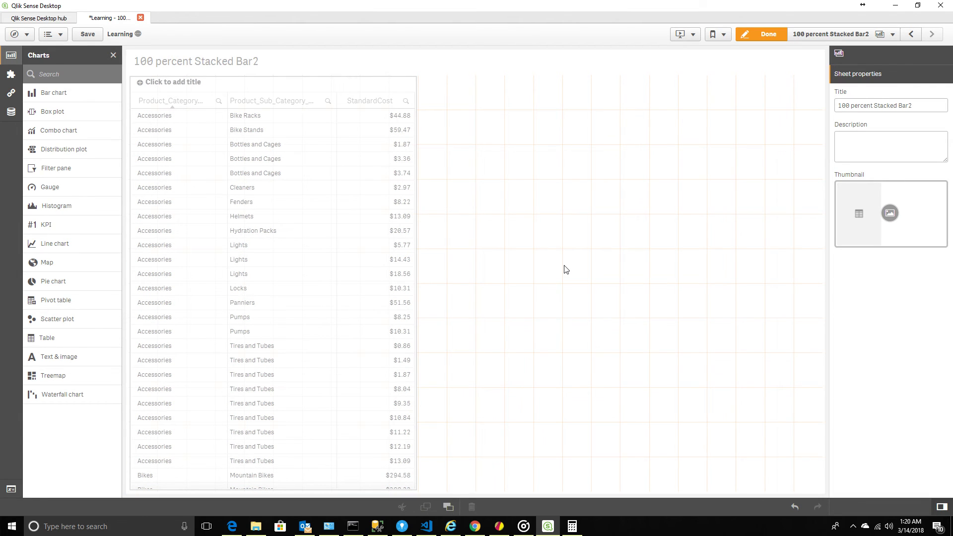
pyautogui.rightClick(480, 247)
pyautogui.rightClick(351, 225)
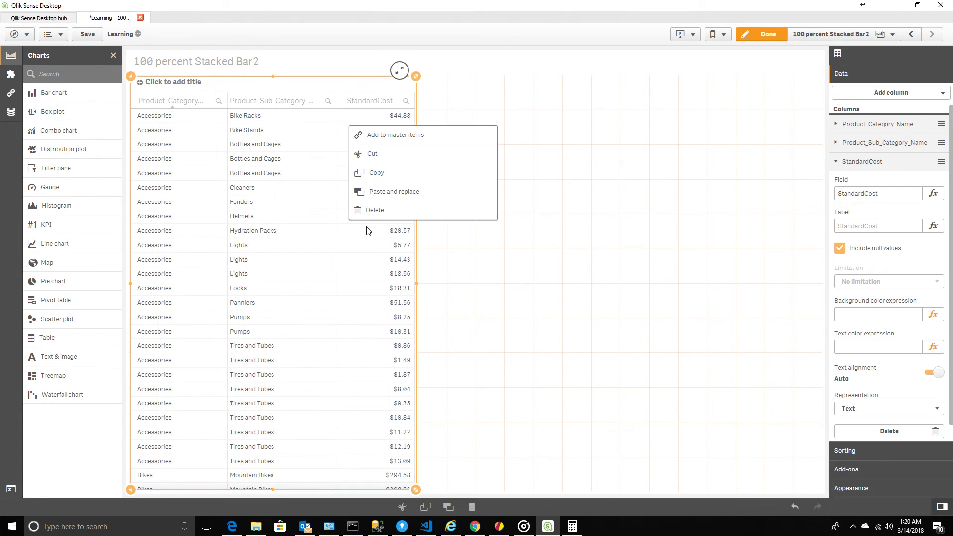
pyautogui.click(379, 184)
pyautogui.rightClick(515, 200)
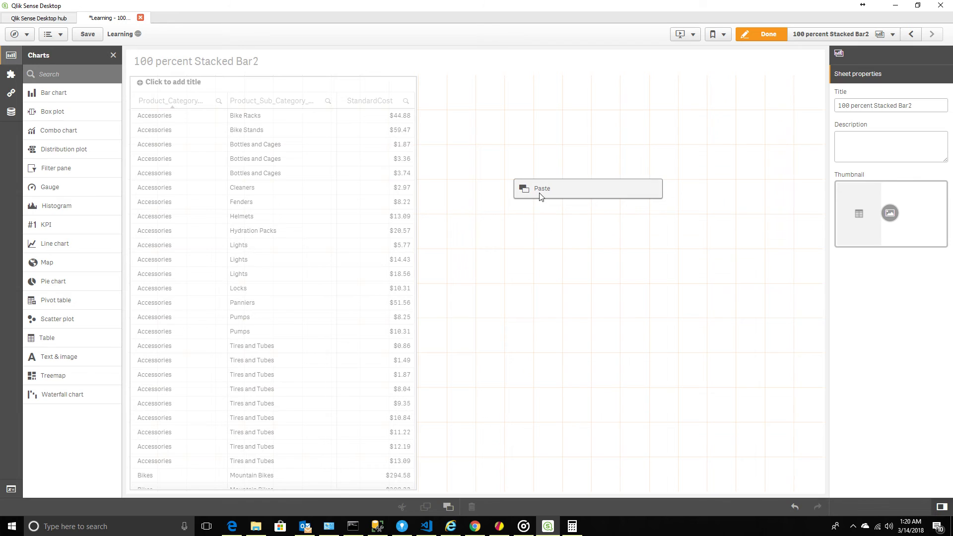
pyautogui.click(540, 193)
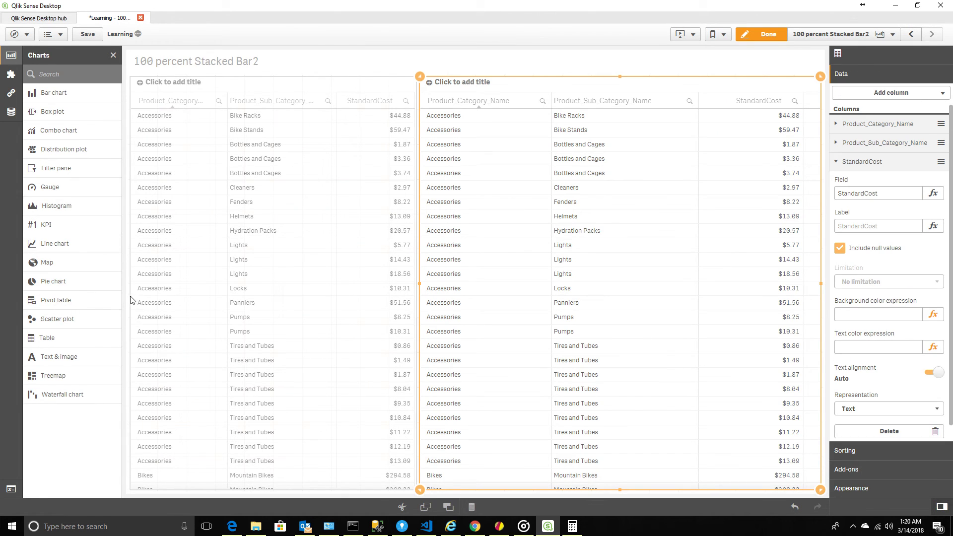
# Convert the copied table to a pivot table.
pyautogui.moveTo(32, 304); pyautogui.dragTo(618, 282)
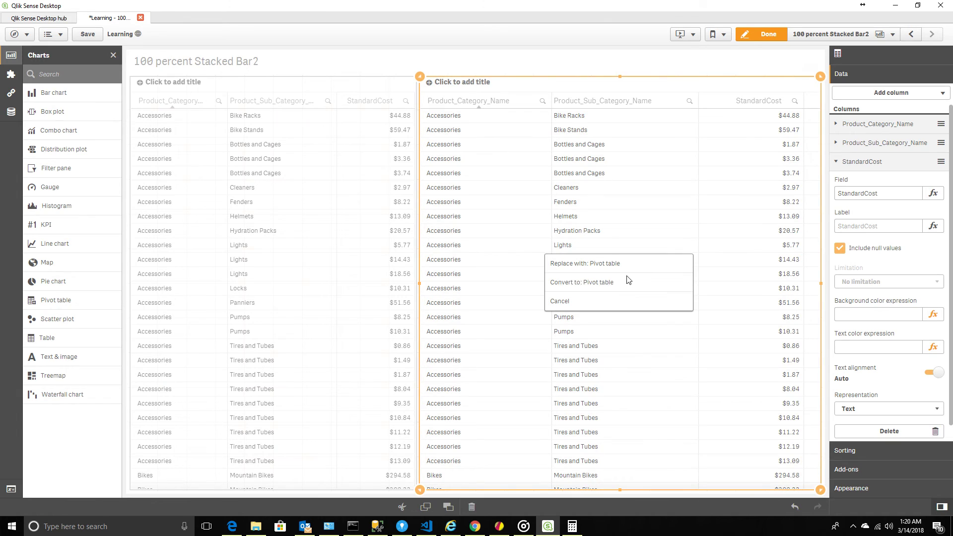
pyautogui.click(574, 292)
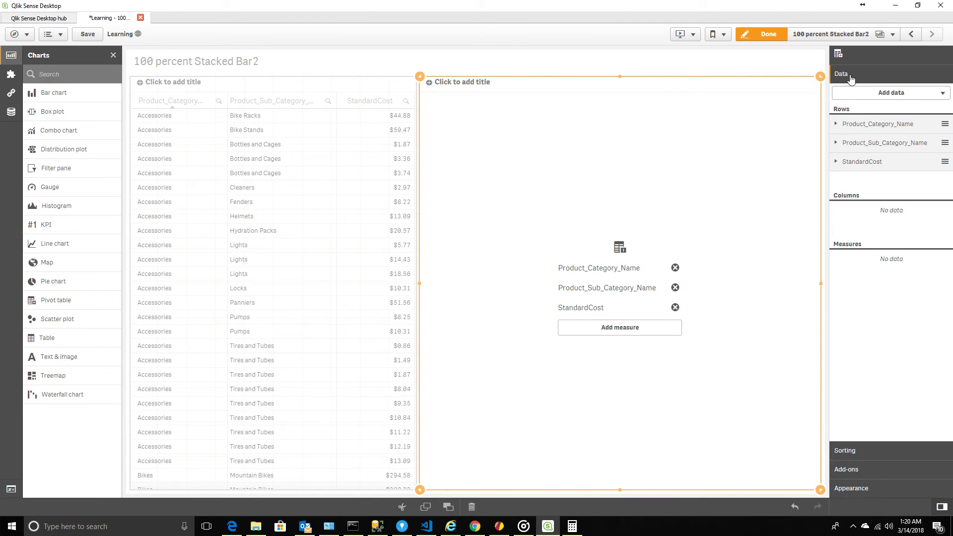
pyautogui.moveTo(861, 172); pyautogui.dragTo(859, 272)
pyautogui.moveTo(853, 196); pyautogui.dragTo(847, 240)
pyautogui.click(836, 192)
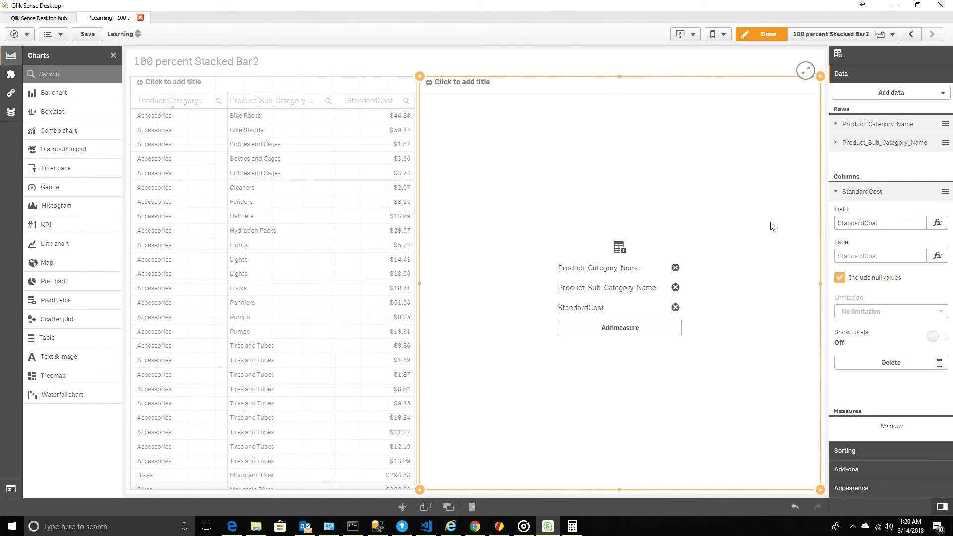
# Remove the StandardCost dimension from the pivot table and add Sum(StandardCost) as its measure.
pyautogui.click(675, 307)
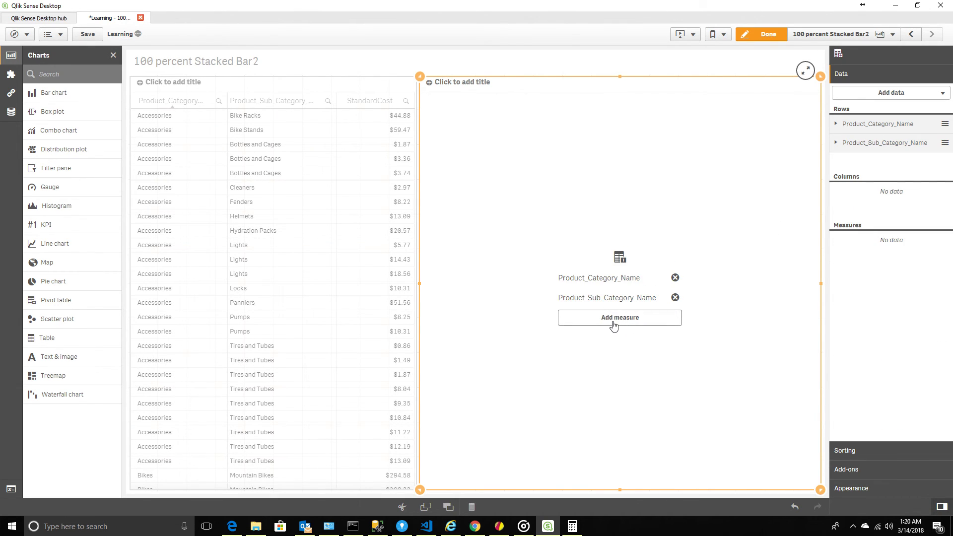
pyautogui.click(612, 319)
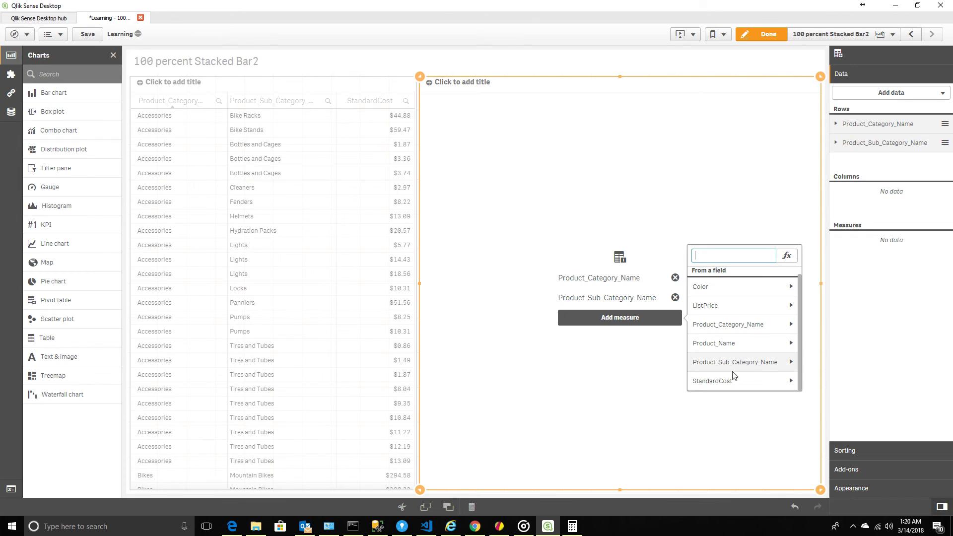
pyautogui.click(730, 386)
pyautogui.click(718, 293)
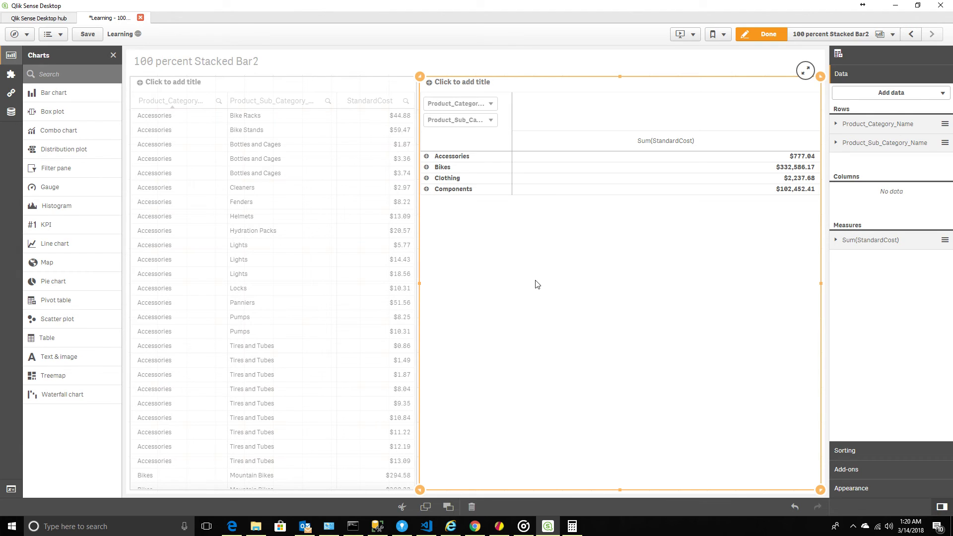
# Finish editing the sheet and review the Bikes sub-category costs in the pivot table by expanding and collapsing that row.
pyautogui.click(362, 257)
pyautogui.click(740, 124)
pyautogui.click(777, 35)
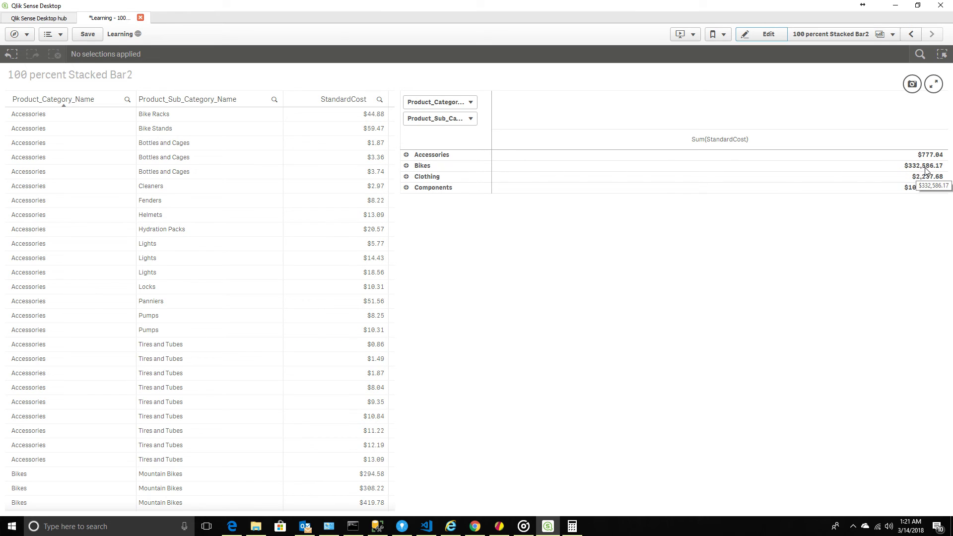
pyautogui.click(407, 165)
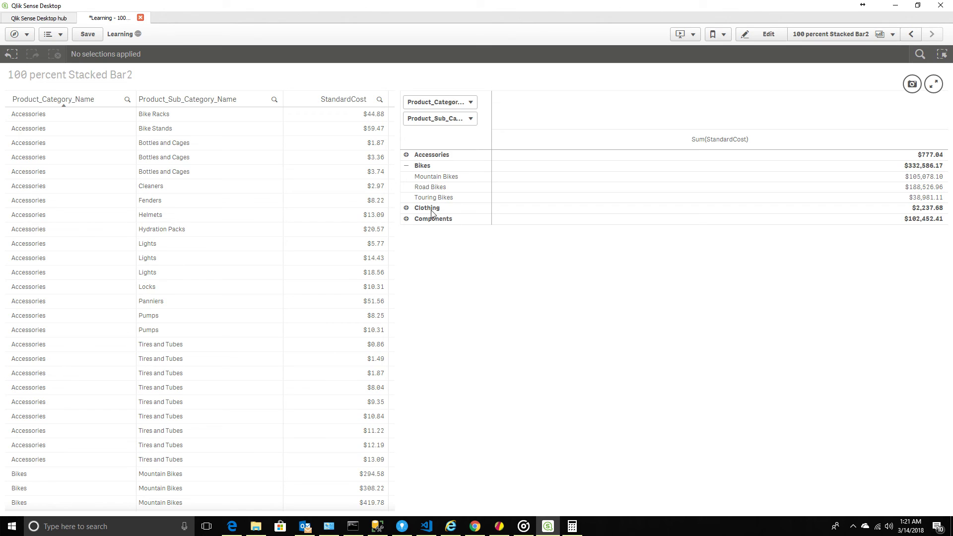
pyautogui.click(406, 166)
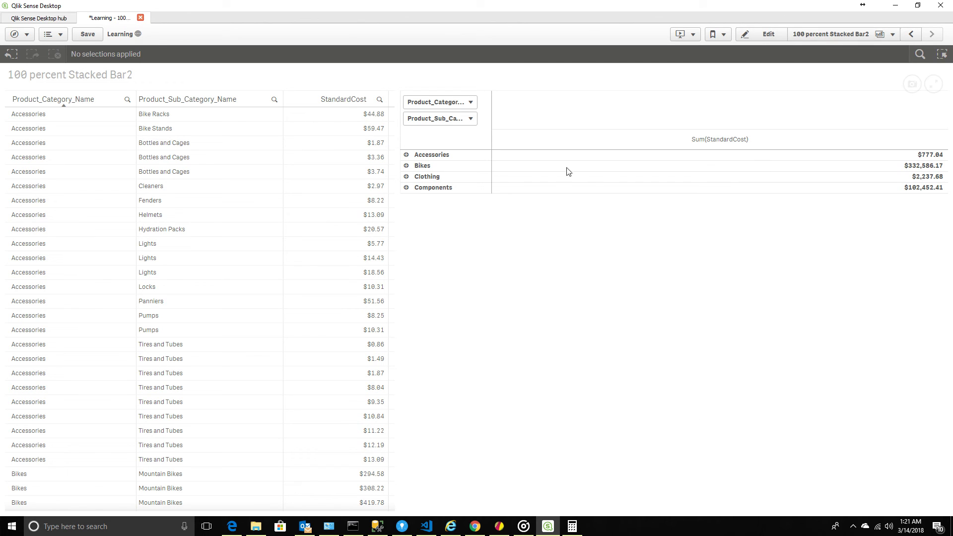
# Reopen the sheet for editing and convert the original StandardCost table beside the pivot table to a bar chart.
pyautogui.click(767, 34)
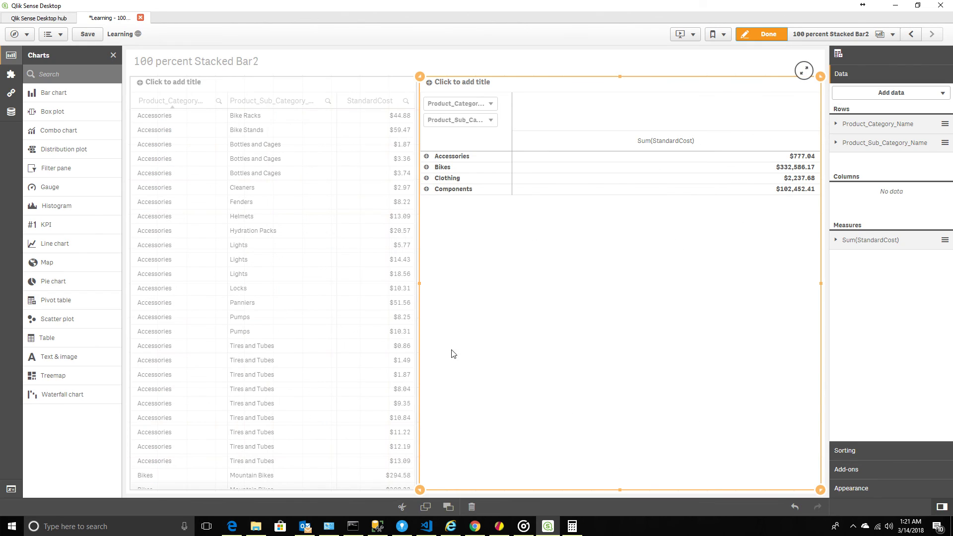
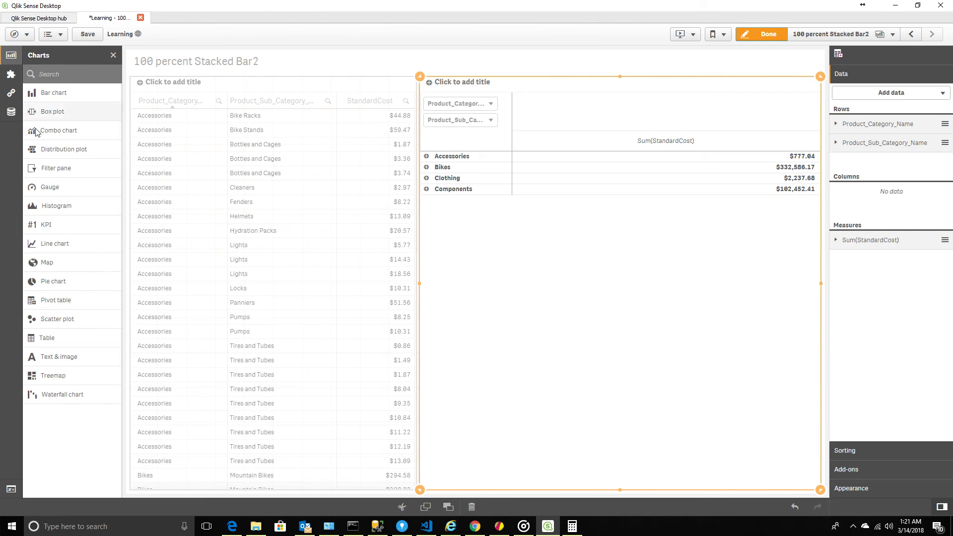
pyautogui.moveTo(44, 97); pyautogui.dragTo(308, 245)
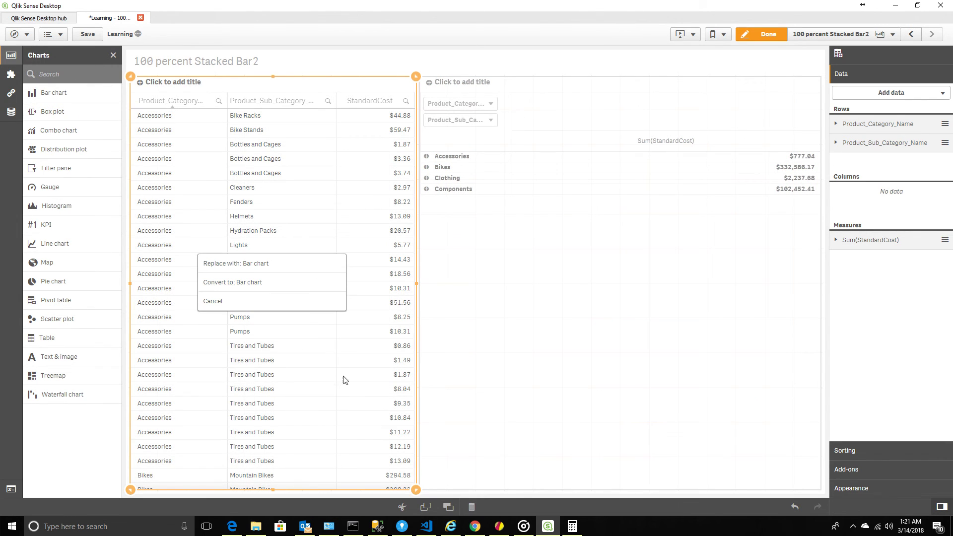
pyautogui.click(248, 282)
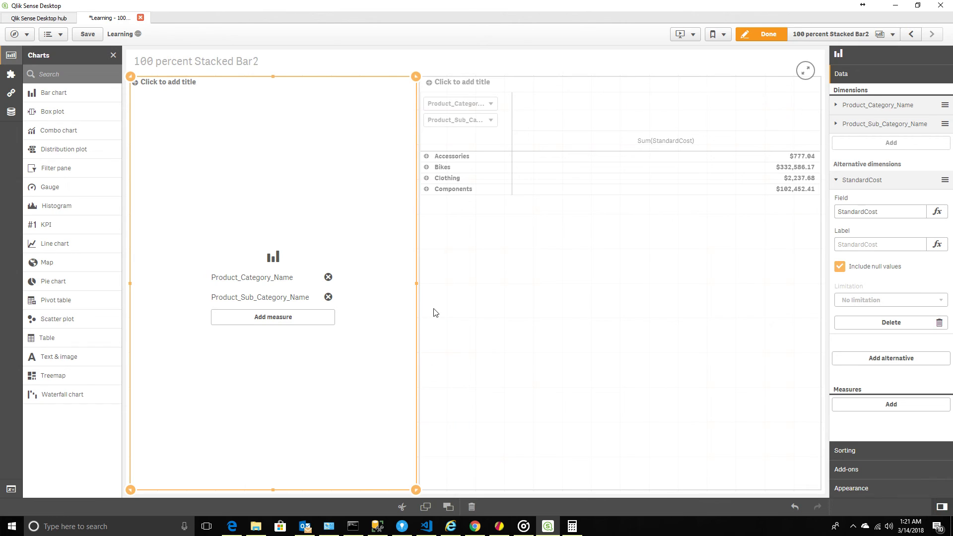
# Add Sum(StandardCost) as the measure of the bar chart.
pyautogui.click(271, 318)
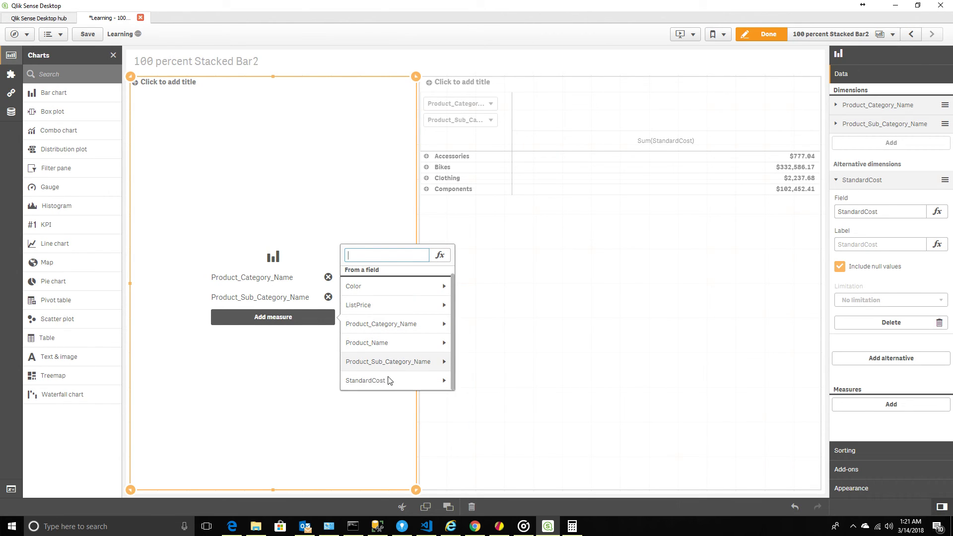
pyautogui.click(383, 379)
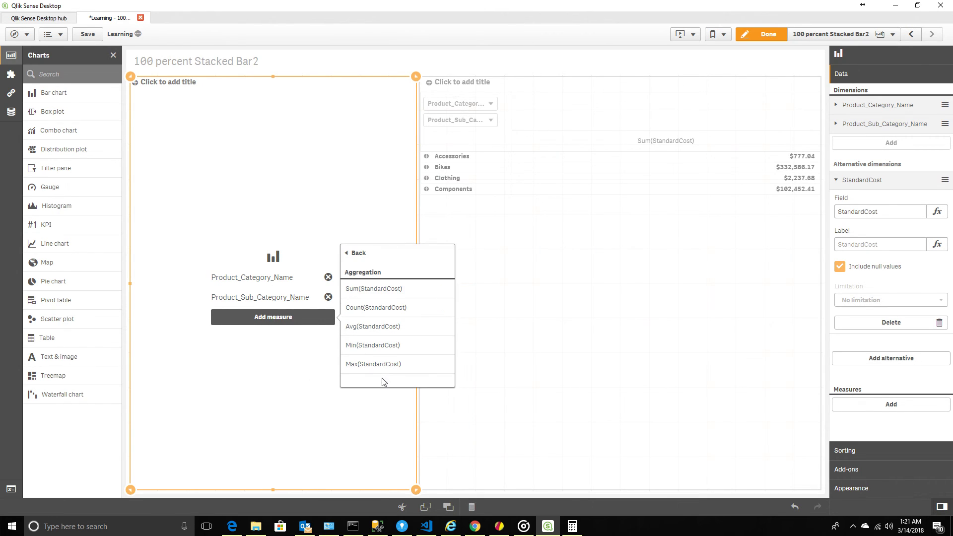
pyautogui.click(382, 294)
# Narrow the pivot table from its inner edge and widen the bar chart to fill the freed space.
pyautogui.click(484, 301)
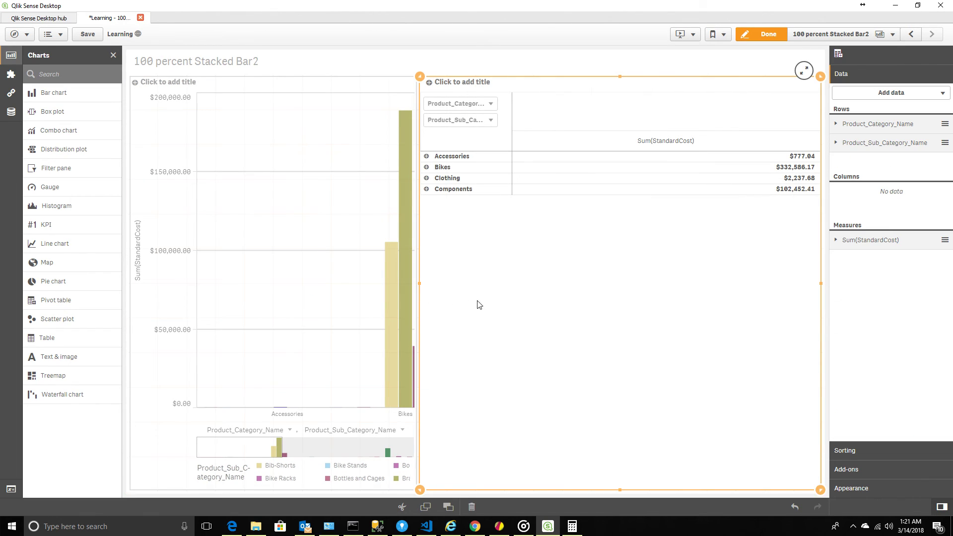
pyautogui.moveTo(420, 285); pyautogui.dragTo(661, 297)
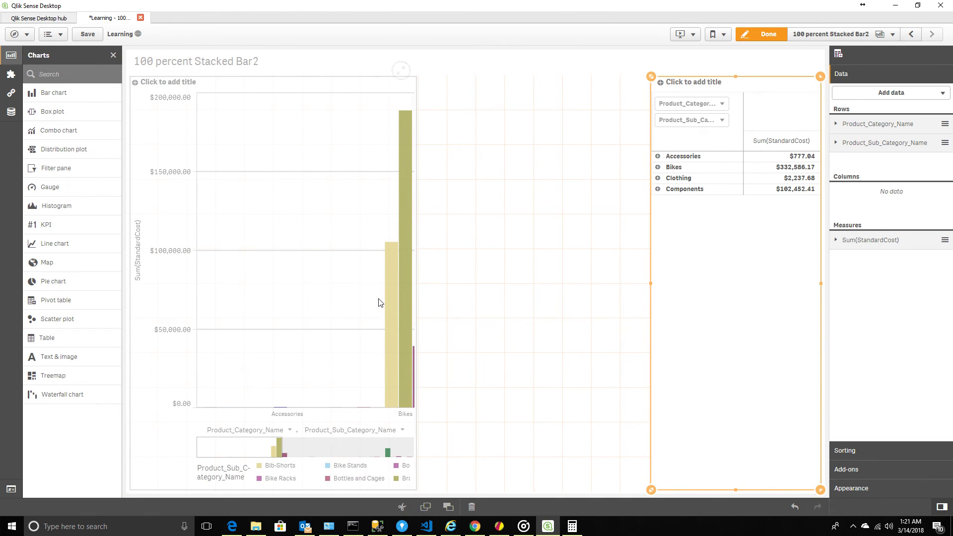
pyautogui.click(411, 309)
pyautogui.moveTo(417, 292); pyautogui.dragTo(666, 298)
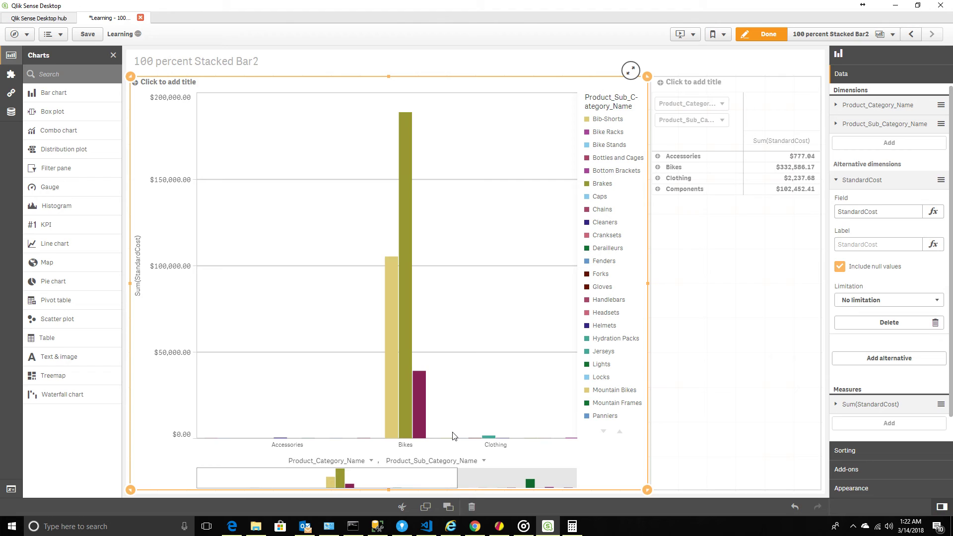
# Delete the pivot table and extend the bar chart across the full width of the sheet.
pyautogui.click(696, 276)
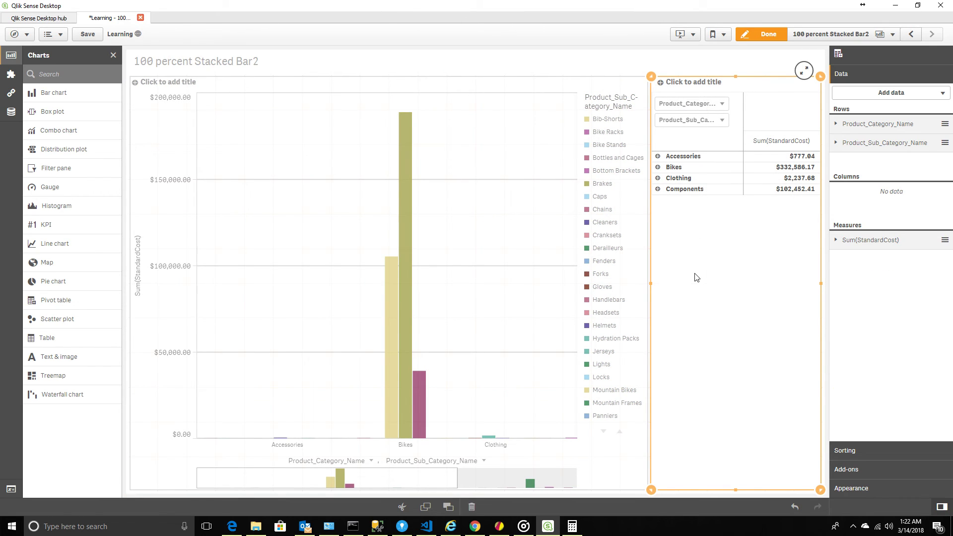
pyautogui.press('Delete')
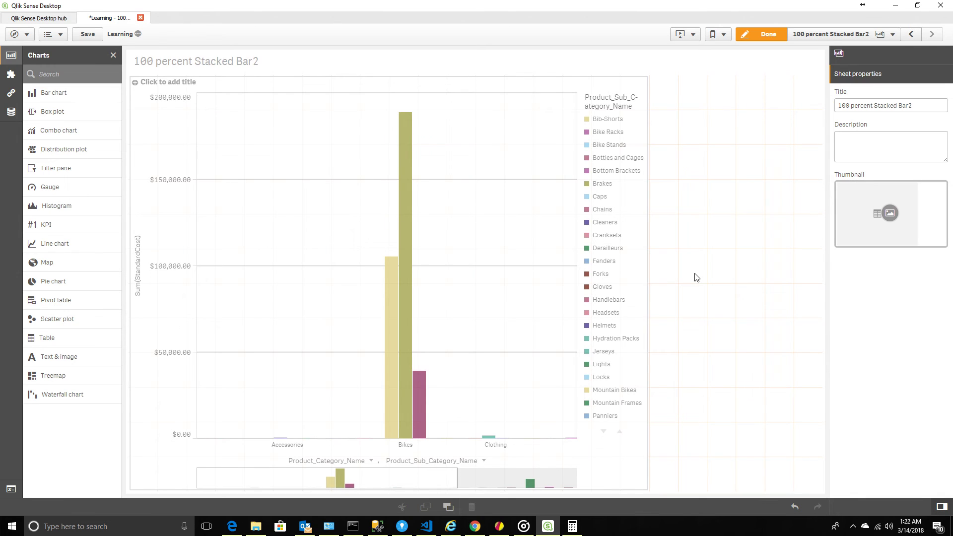
pyautogui.click(641, 276)
pyautogui.moveTo(648, 283); pyautogui.dragTo(826, 287)
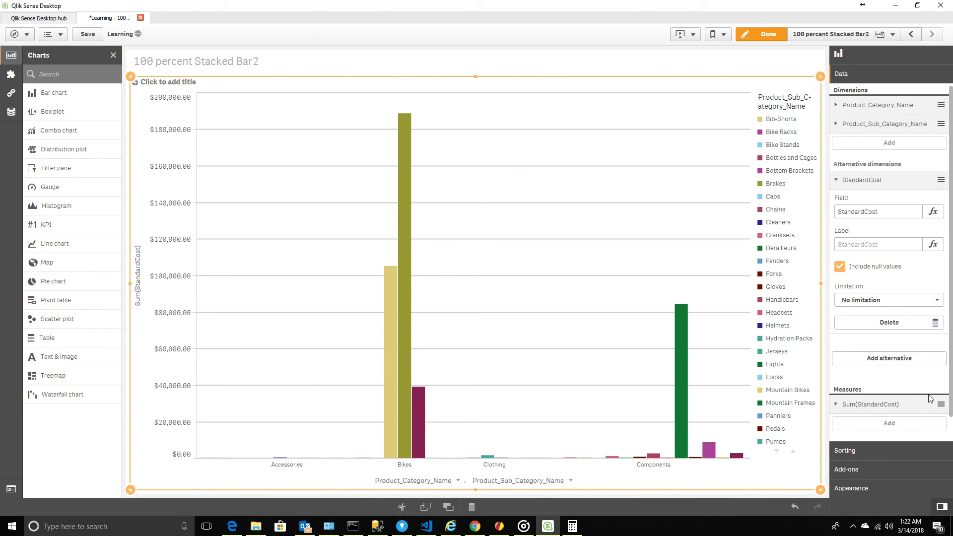
# Set the scale of the bar chart's Sum(StandardCost) Y-axis to Narrow.
pyautogui.scroll(-1, 930, 399)
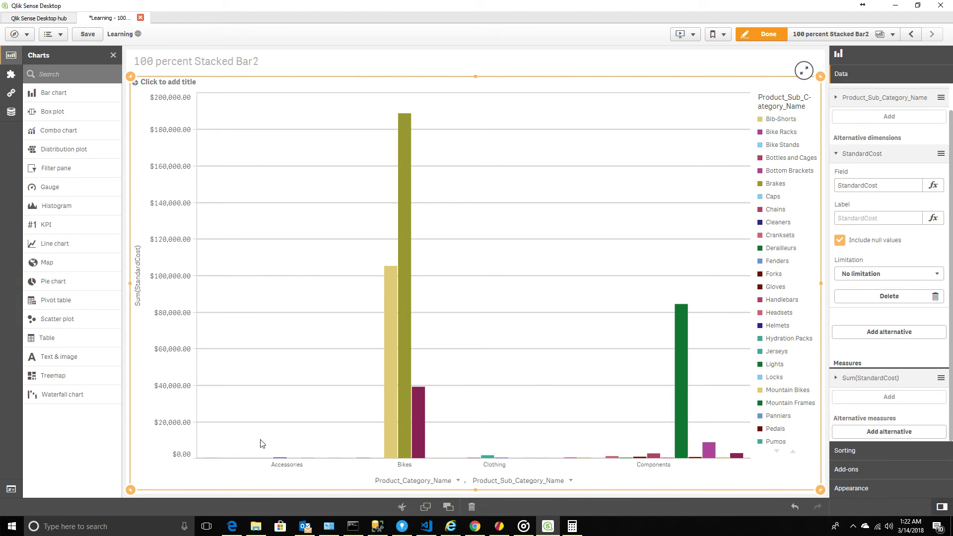
pyautogui.click(851, 489)
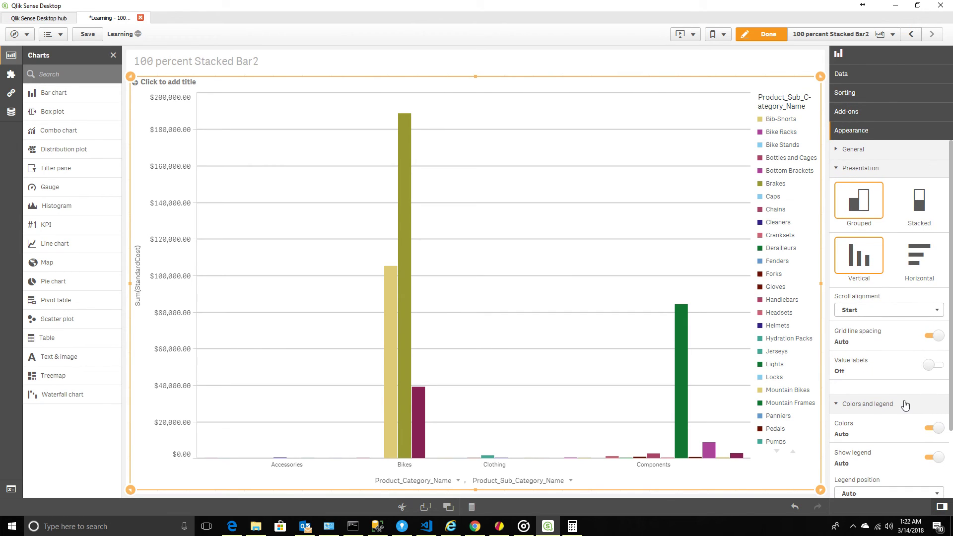
pyautogui.scroll(-2, 905, 407)
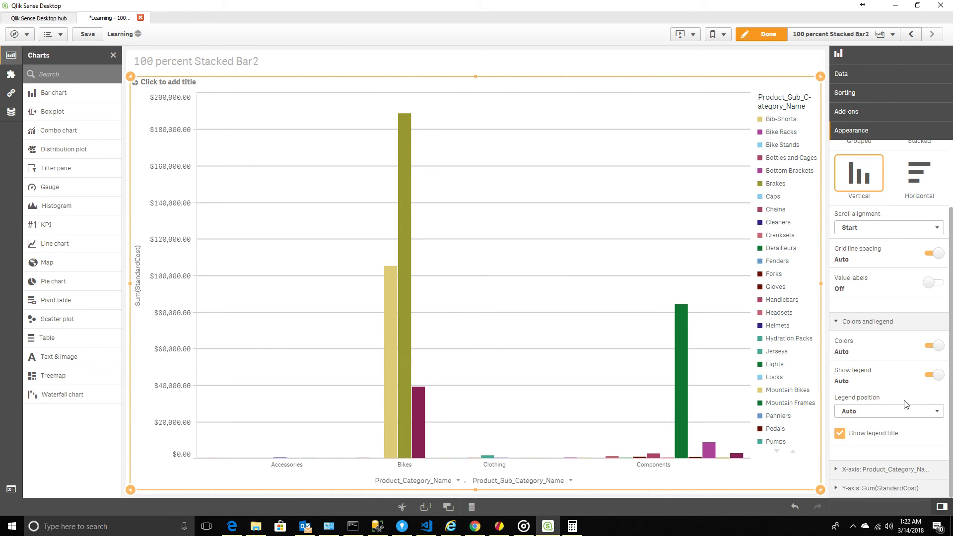
pyautogui.click(878, 490)
pyautogui.scroll(-3, 876, 480)
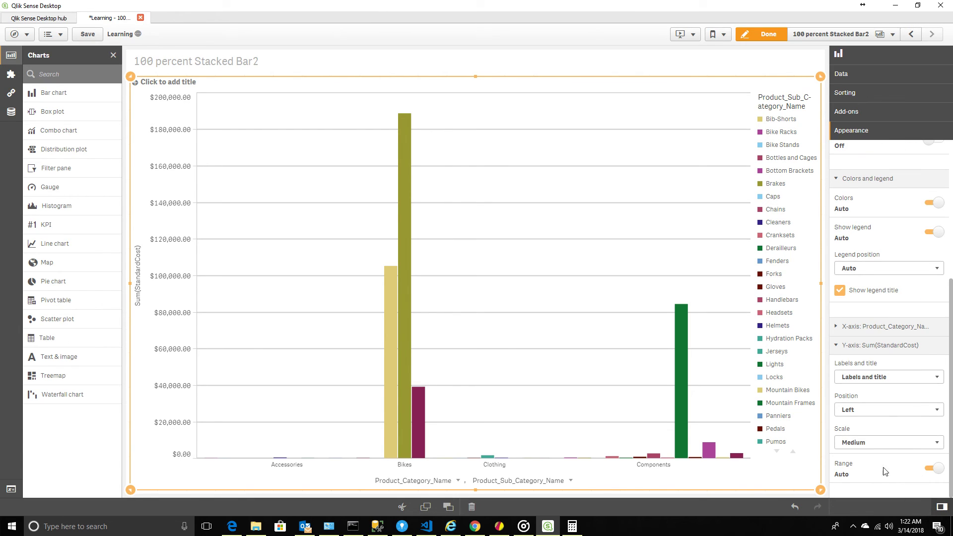
pyautogui.click(882, 449)
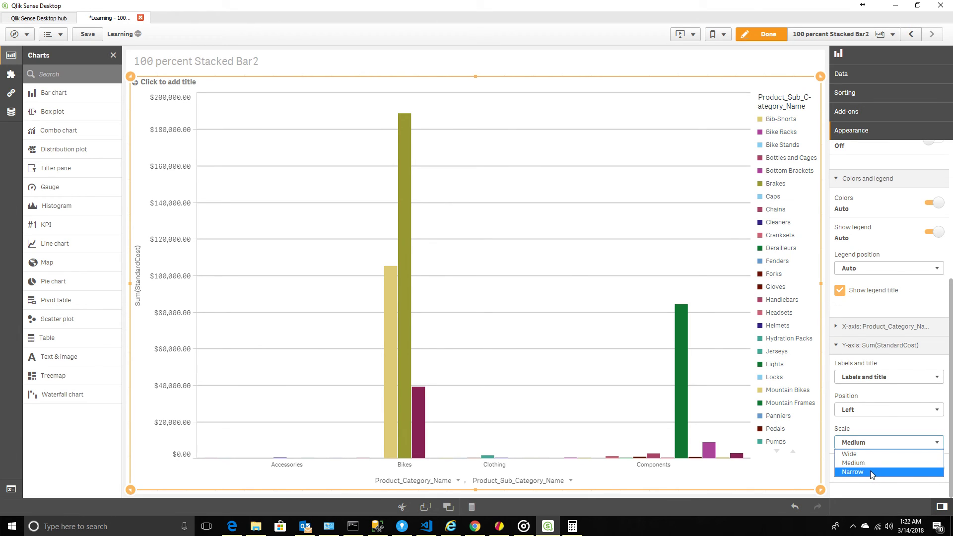
pyautogui.click(871, 471)
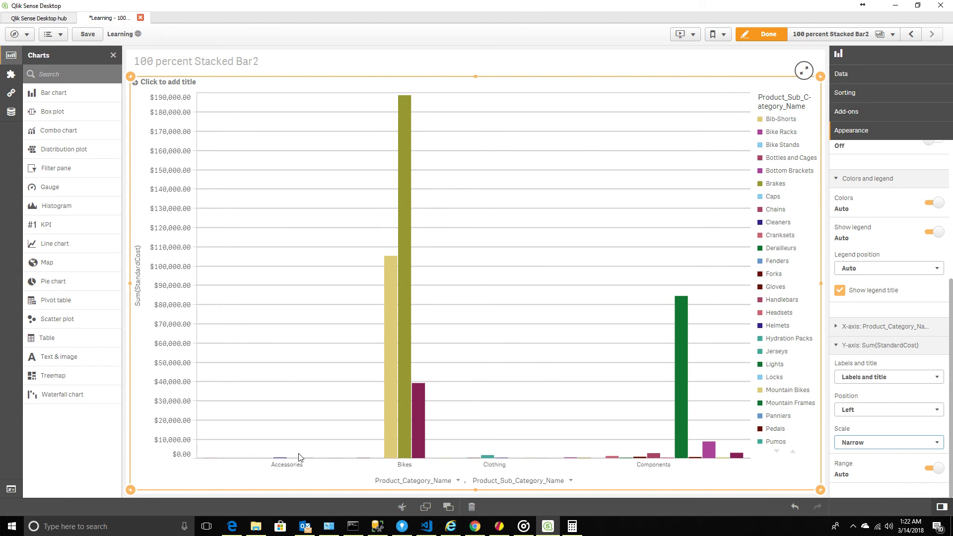
# Finish editing the sheet and review the bar chart in full-screen view, returning to the normal view.
pyautogui.moveTo(282, 480); pyautogui.dragTo(330, 474)
pyautogui.click(765, 34)
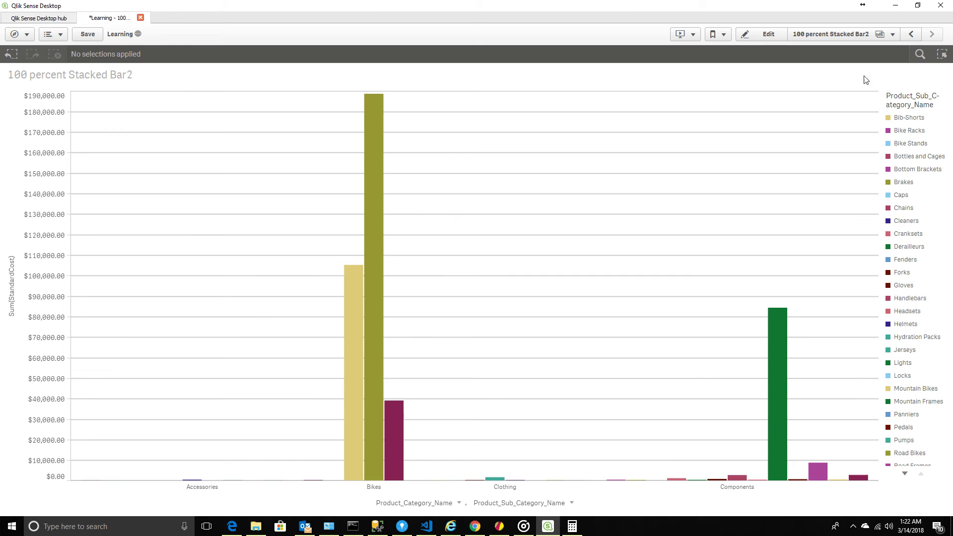
pyautogui.rightClick(692, 147)
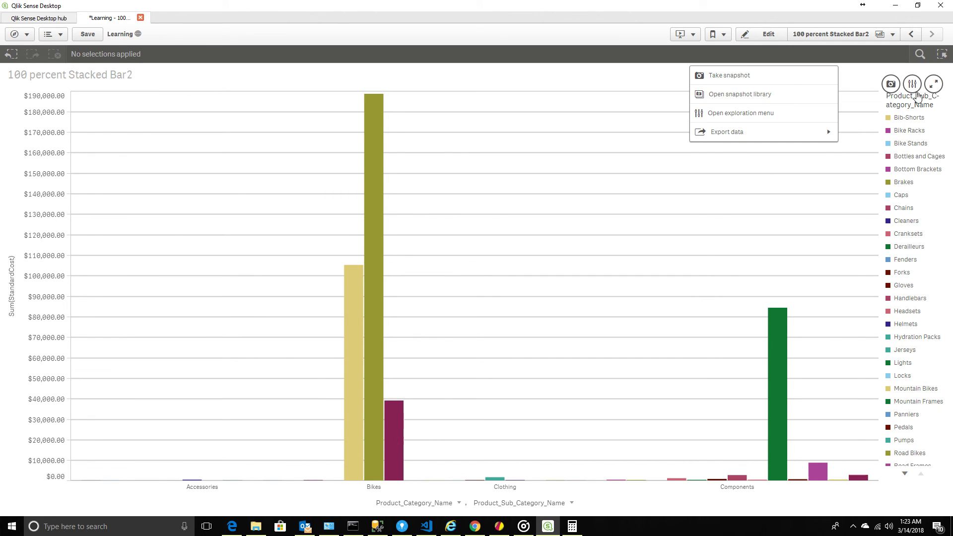
pyautogui.click(934, 84)
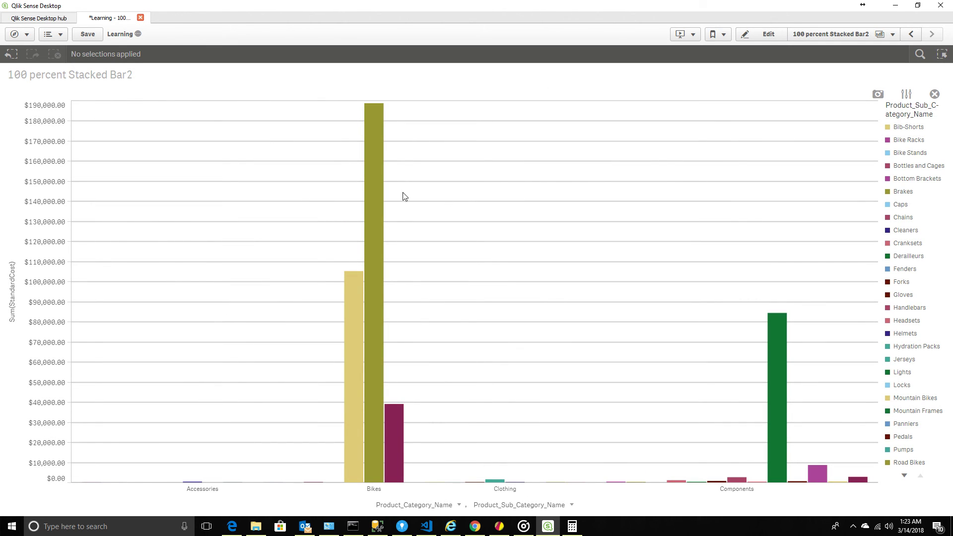
pyautogui.click(935, 94)
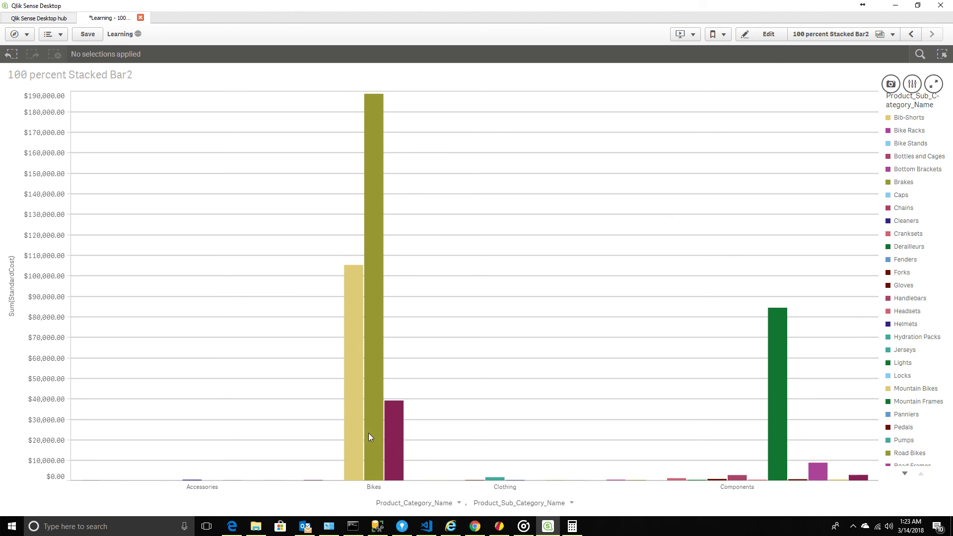
# Reopen the sheet for editing and turn on value labels for the bar chart.
pyautogui.click(768, 33)
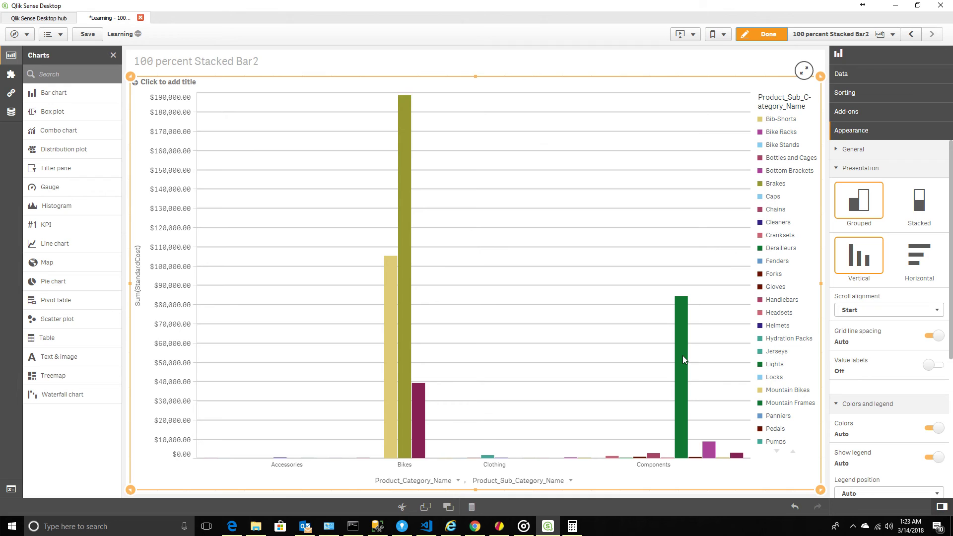
pyautogui.click(769, 34)
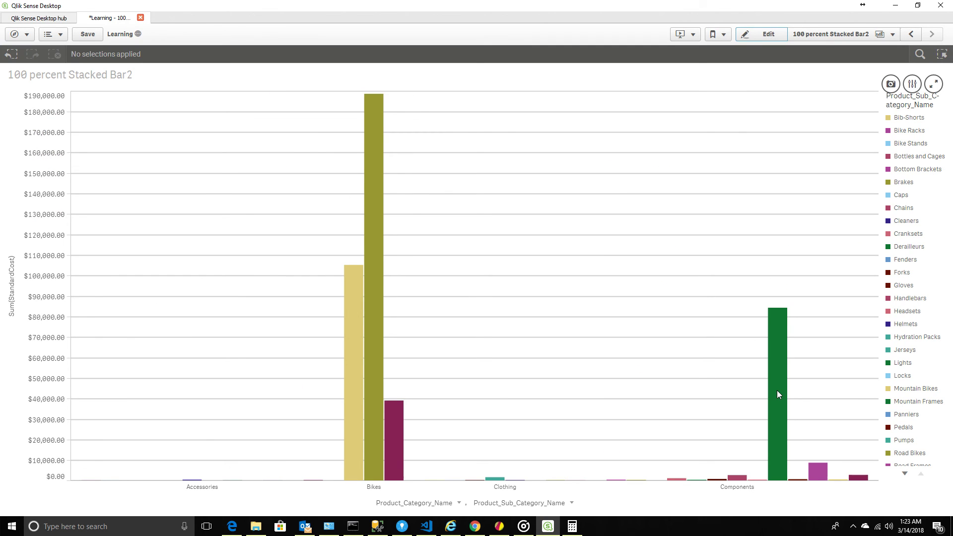
pyautogui.click(767, 34)
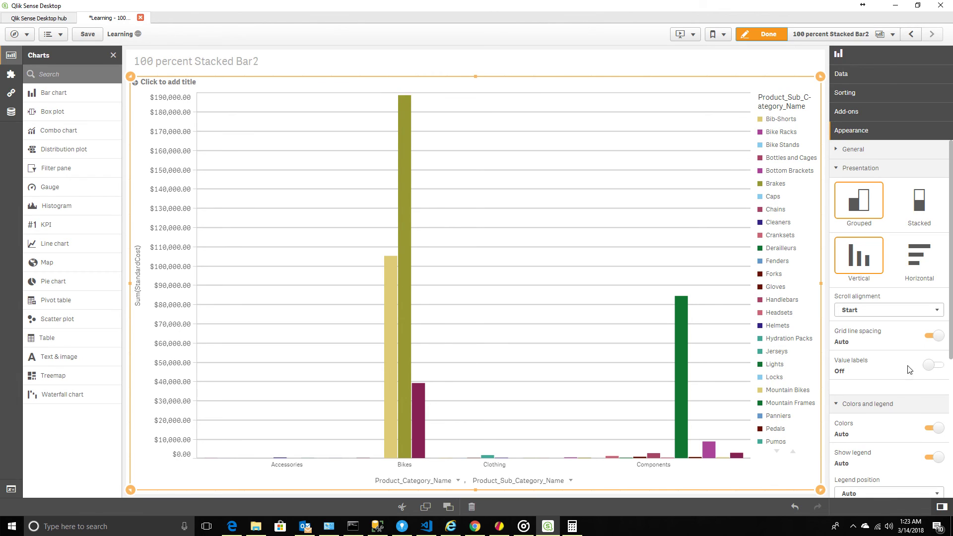
pyautogui.click(932, 366)
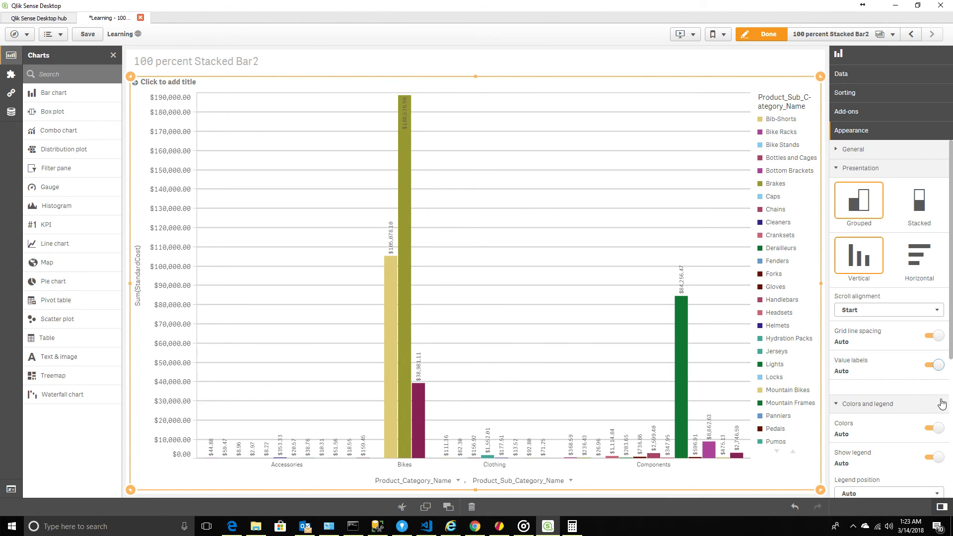
# Examine the bar chart's legend, X-axis, Y-axis and general appearance settings, plus its dimensions and measures.
pyautogui.scroll(-3, 926, 398)
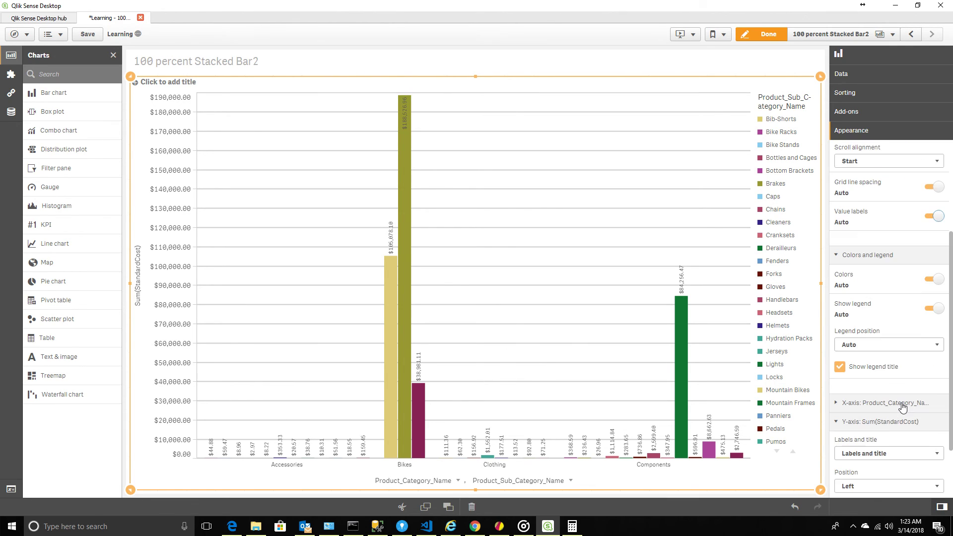
pyautogui.click(850, 408)
pyautogui.scroll(-4, 884, 405)
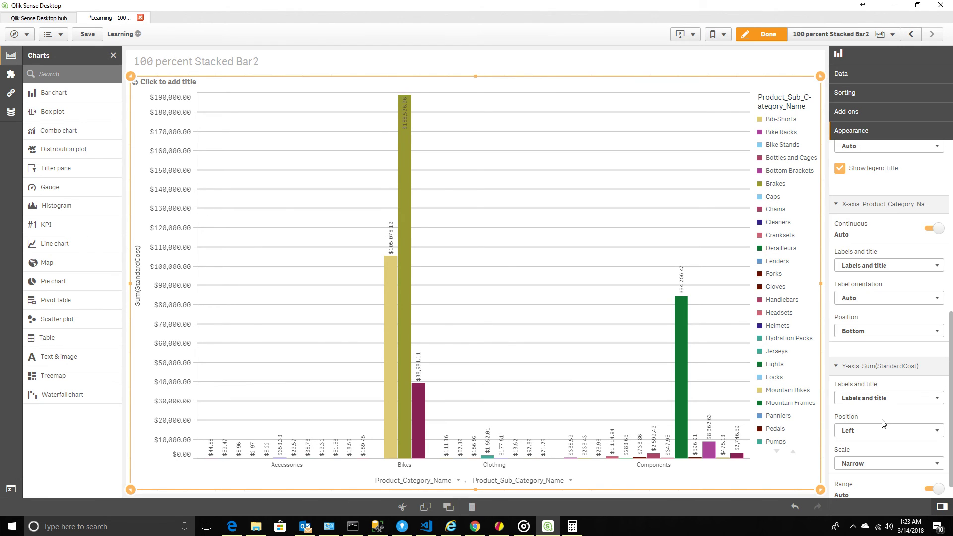
pyautogui.scroll(8, 894, 419)
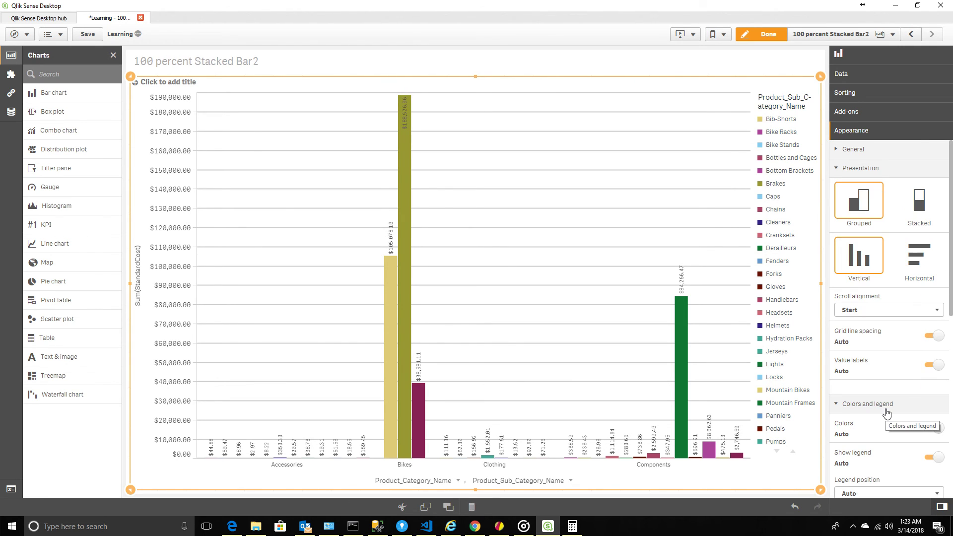
pyautogui.click(841, 150)
pyautogui.click(841, 150)
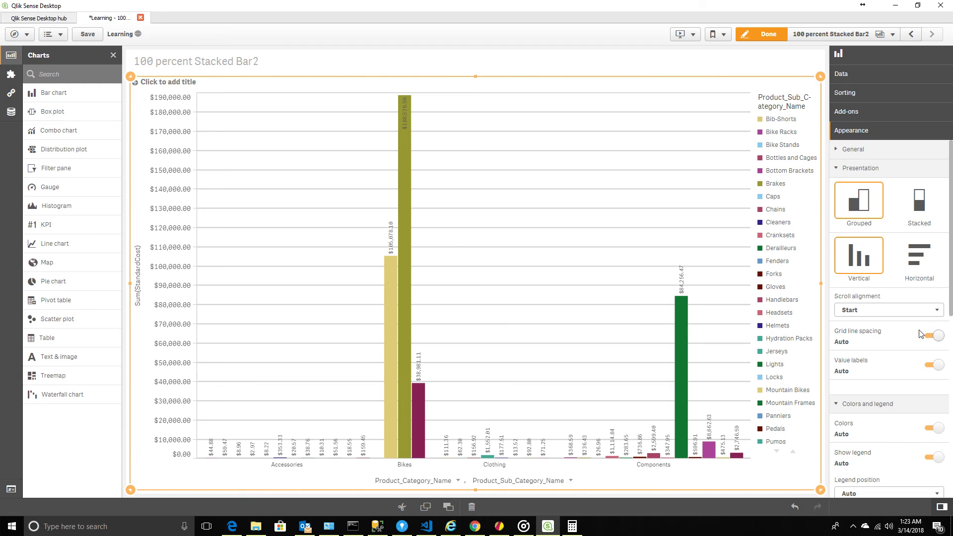
pyautogui.click(866, 79)
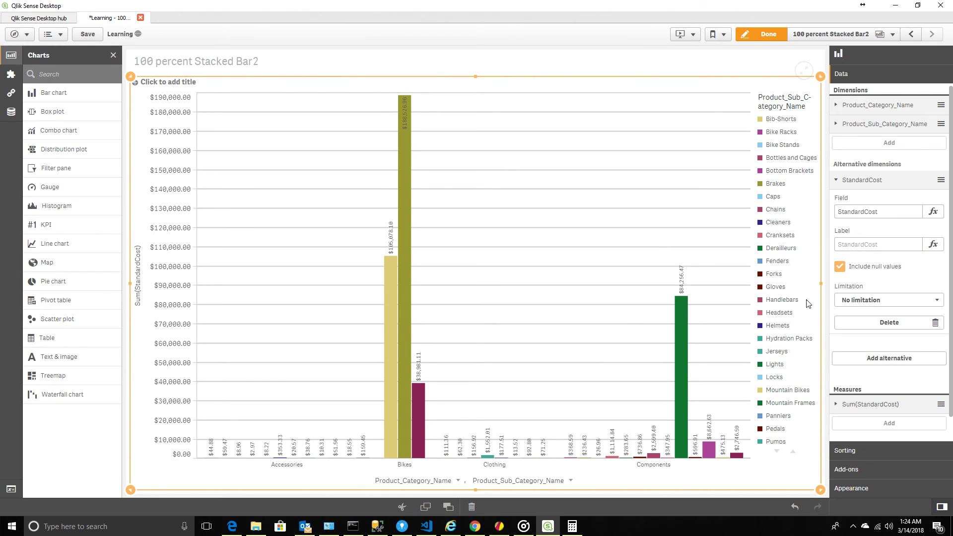
# Try the Stacked presentation on the bar chart and switch it back to Grouped.
pyautogui.click(855, 490)
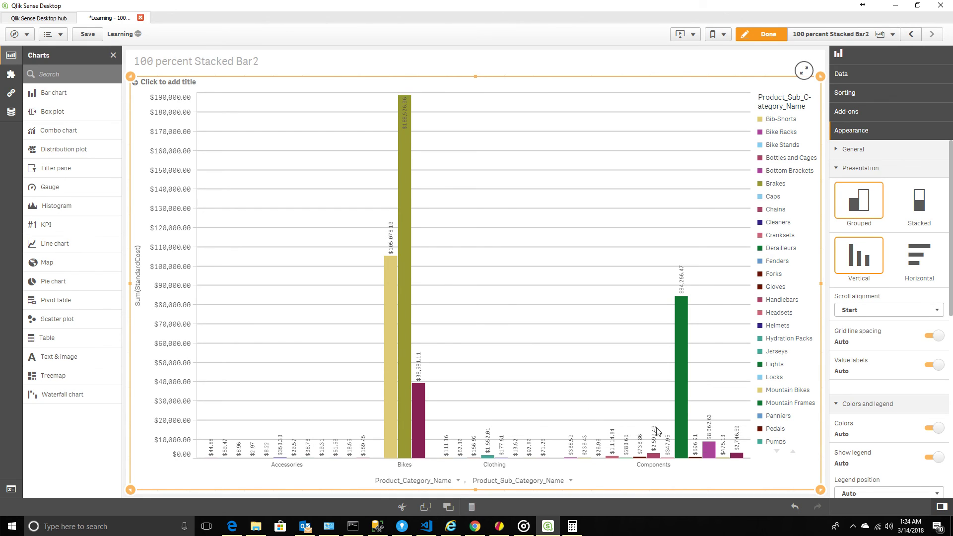
pyautogui.click(920, 201)
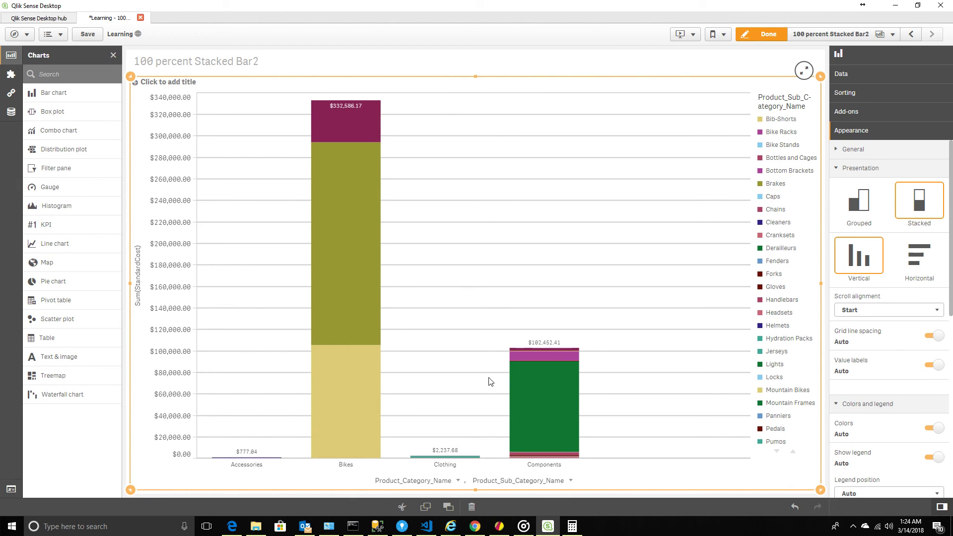
pyautogui.scroll(-3, 889, 363)
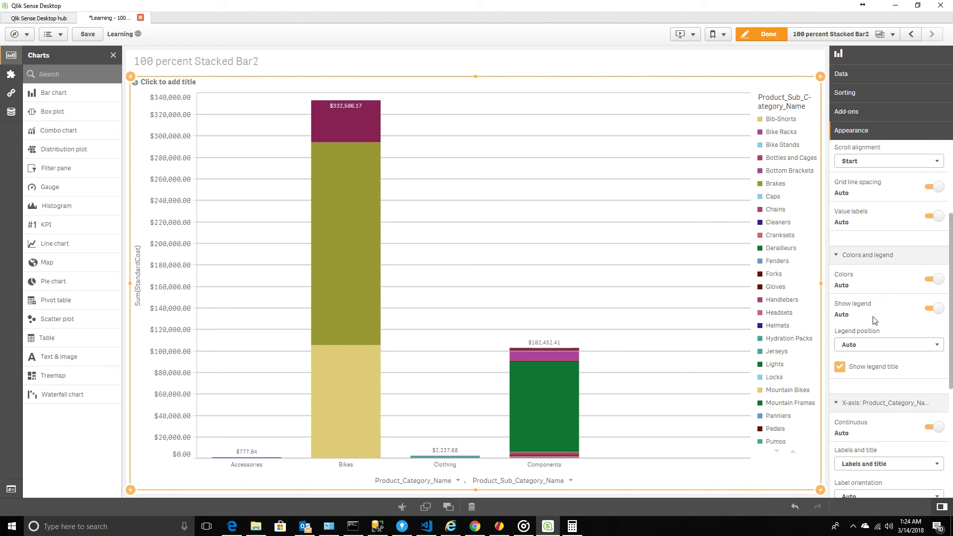
pyautogui.scroll(3, 875, 227)
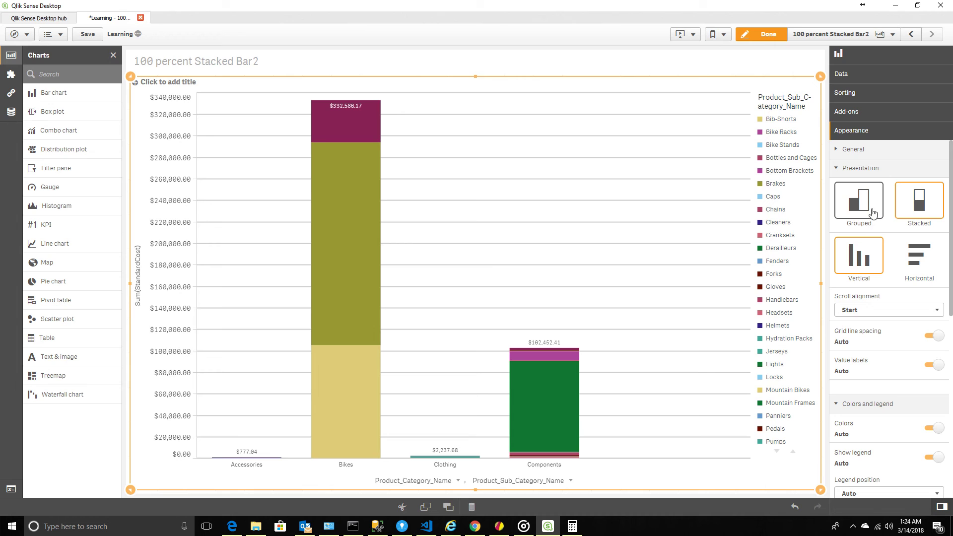
pyautogui.click(872, 212)
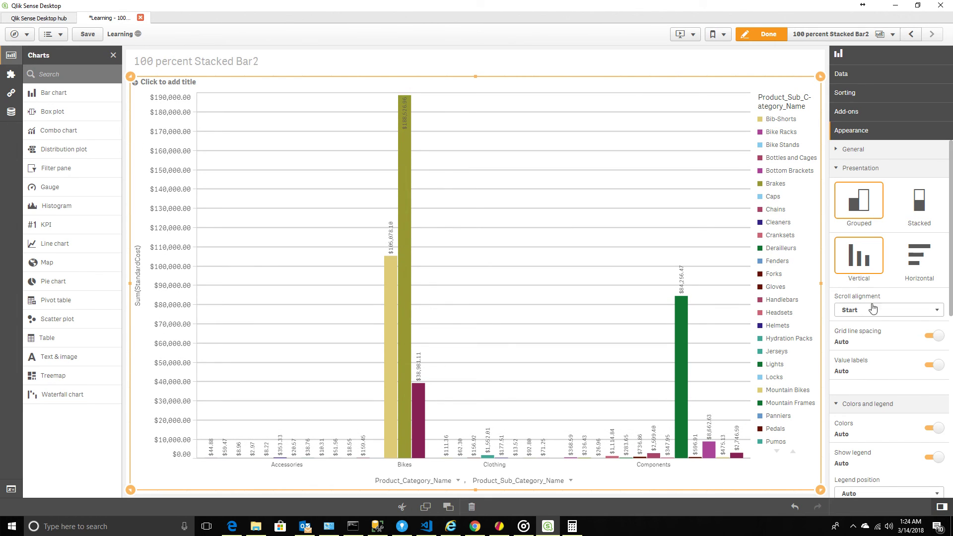
pyautogui.scroll(-3, 903, 382)
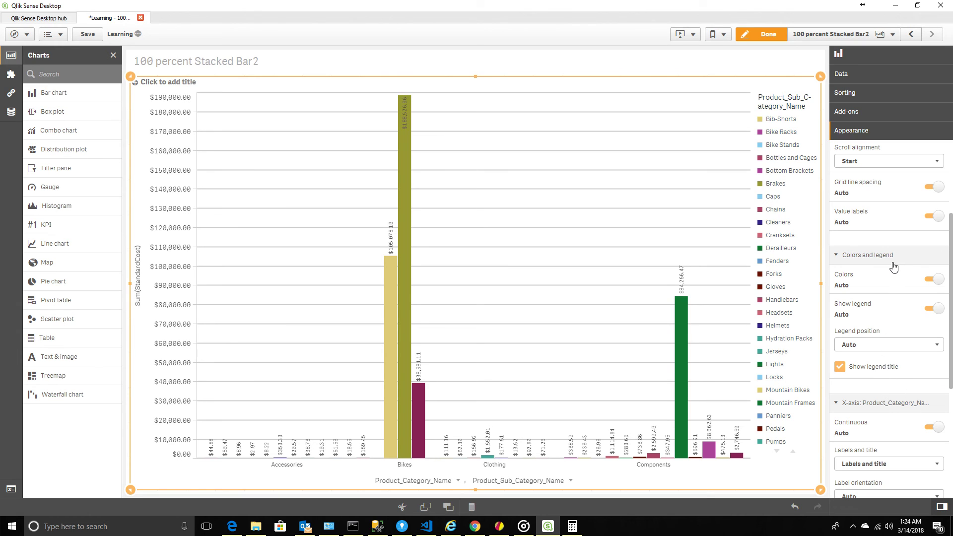
pyautogui.scroll(3, 874, 290)
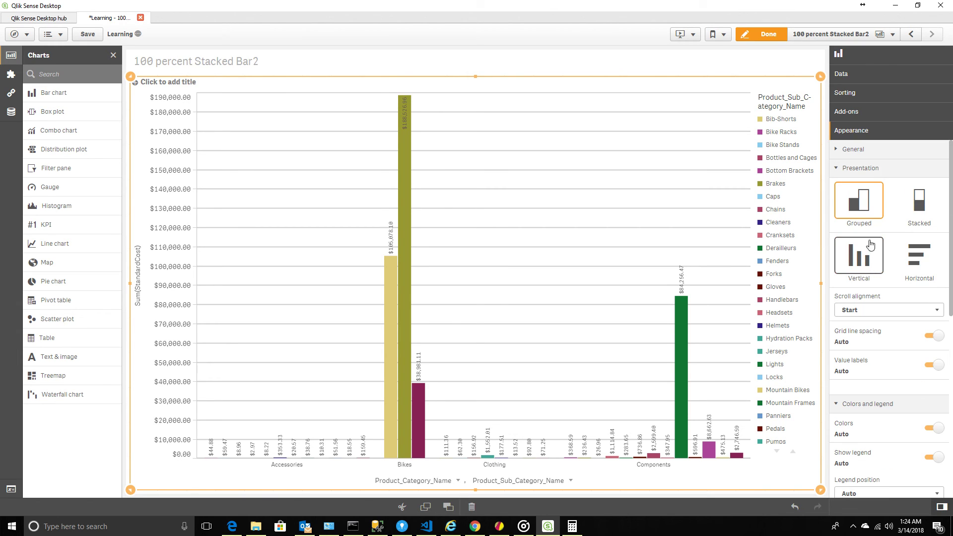
# Change the chart's measure expression to Sum(total StandardCost) and apply it.
pyautogui.click(851, 76)
pyautogui.click(845, 377)
pyautogui.scroll(-3, 909, 346)
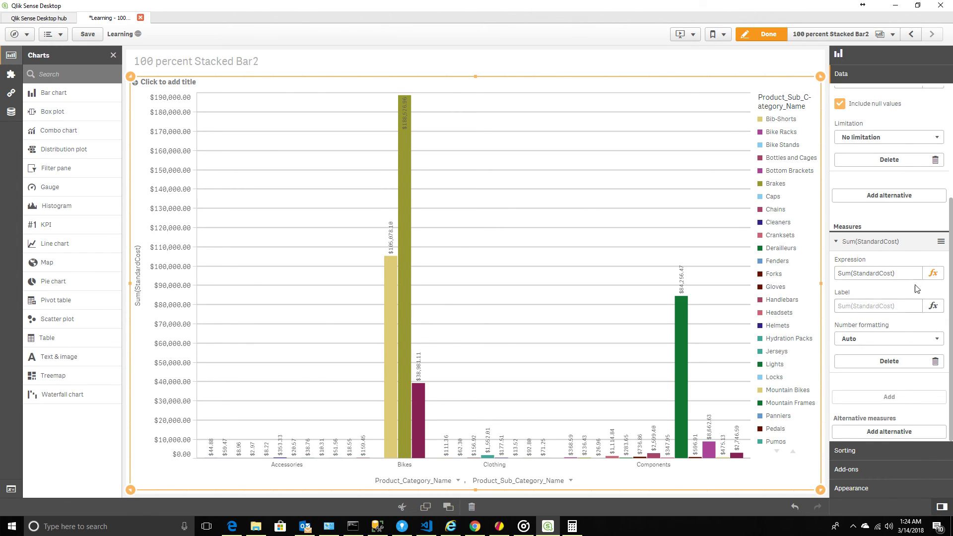
pyautogui.click(933, 273)
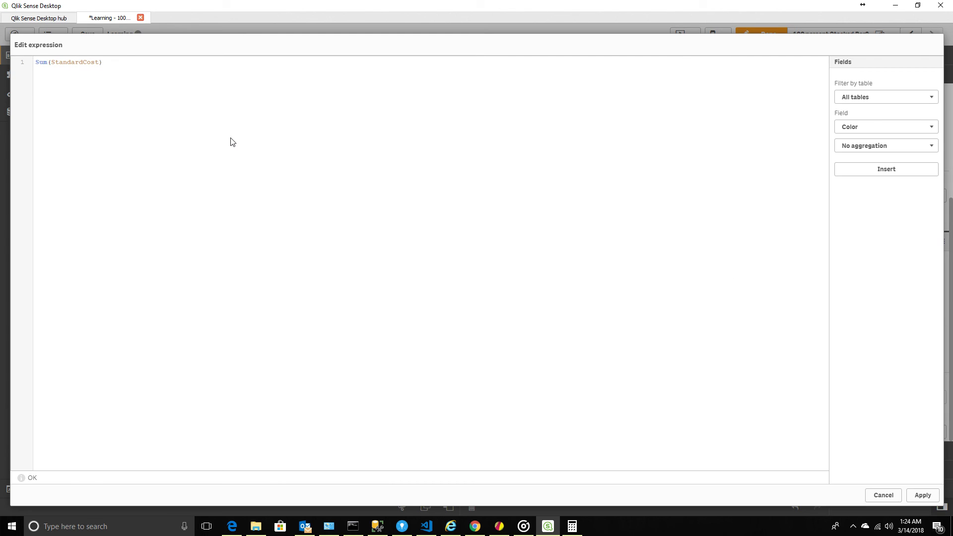
pyautogui.click(52, 63)
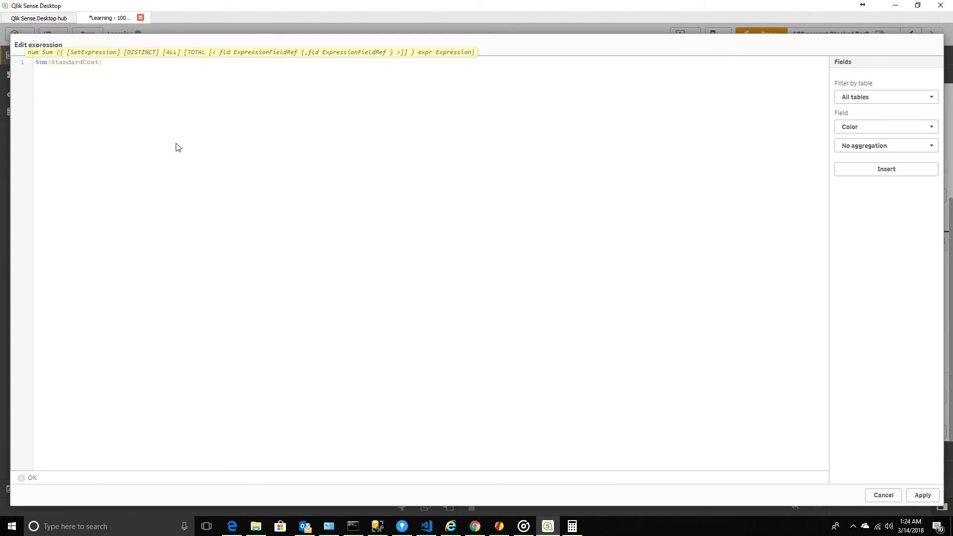
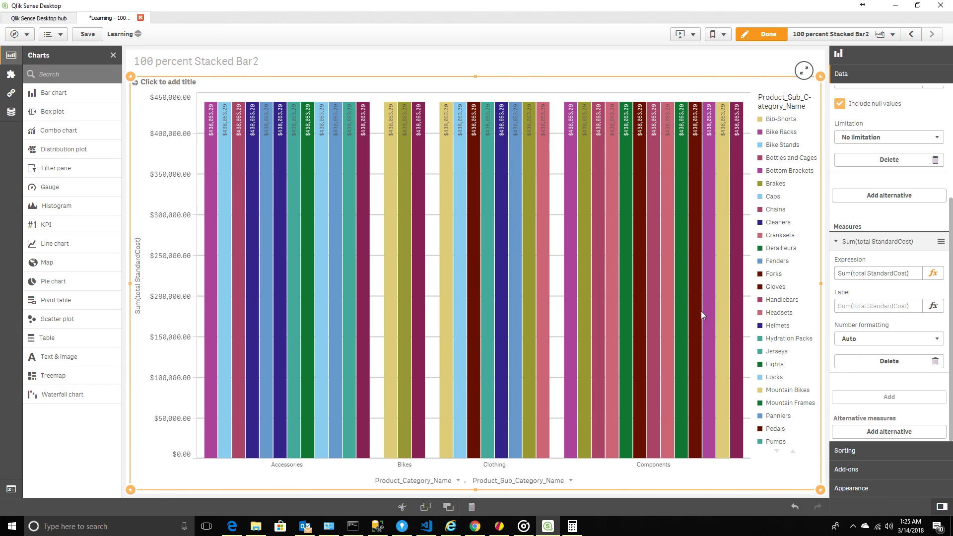
# Move Product_Sub_Category_Name from the chart's dimensions to the alternative dimensions.
pyautogui.click(891, 250)
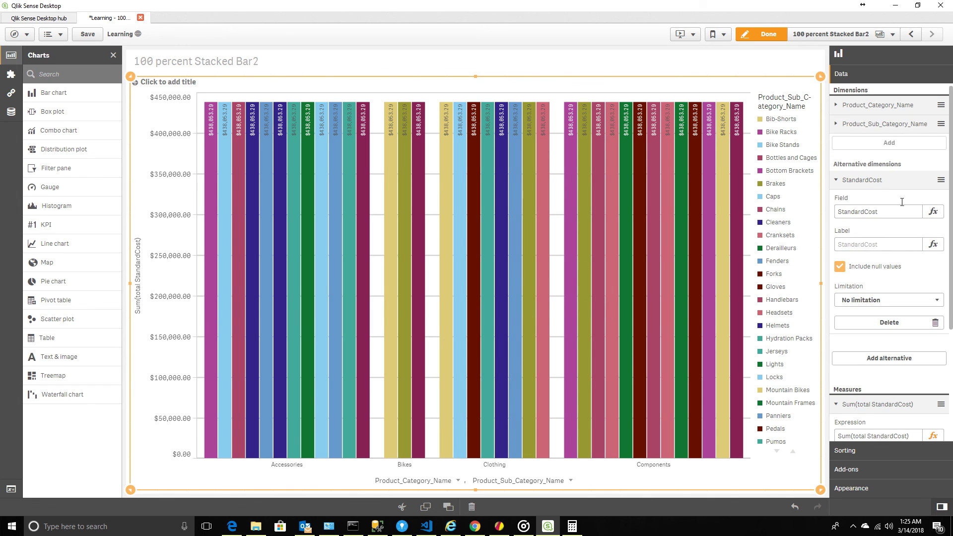
pyautogui.moveTo(862, 128); pyautogui.dragTo(870, 179)
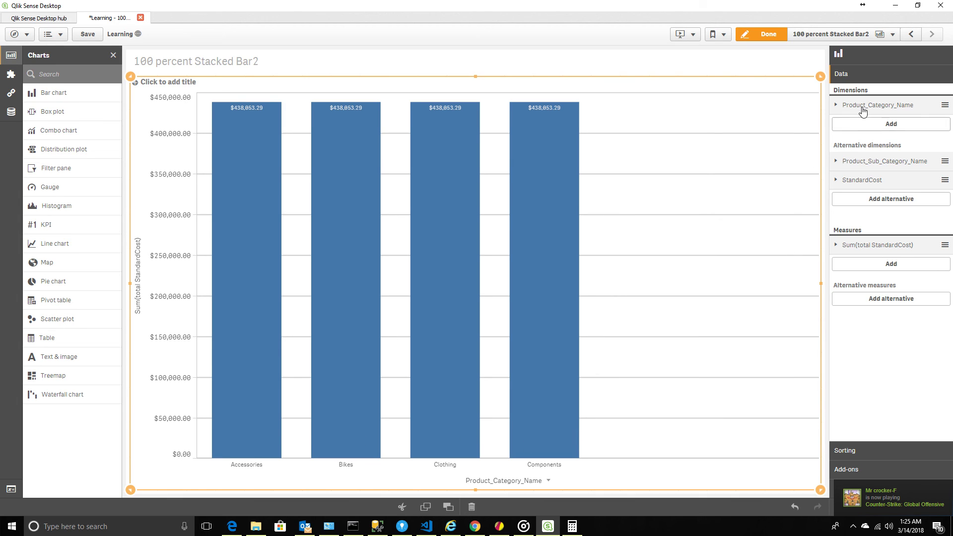
# Remove the total qualifier so the measure is Sum(StandardCost), and check the calculator's result against the category bars.
pyautogui.click(840, 245)
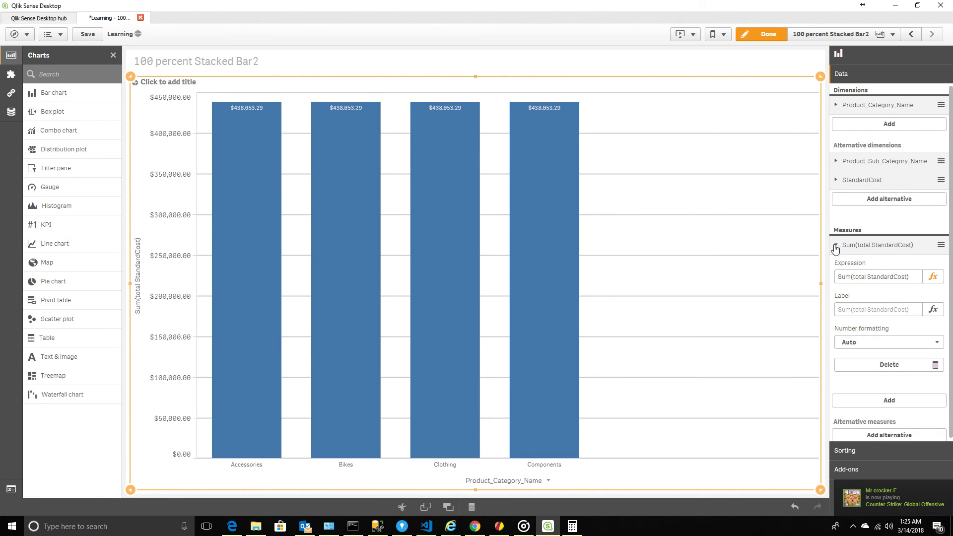
pyautogui.click(934, 277)
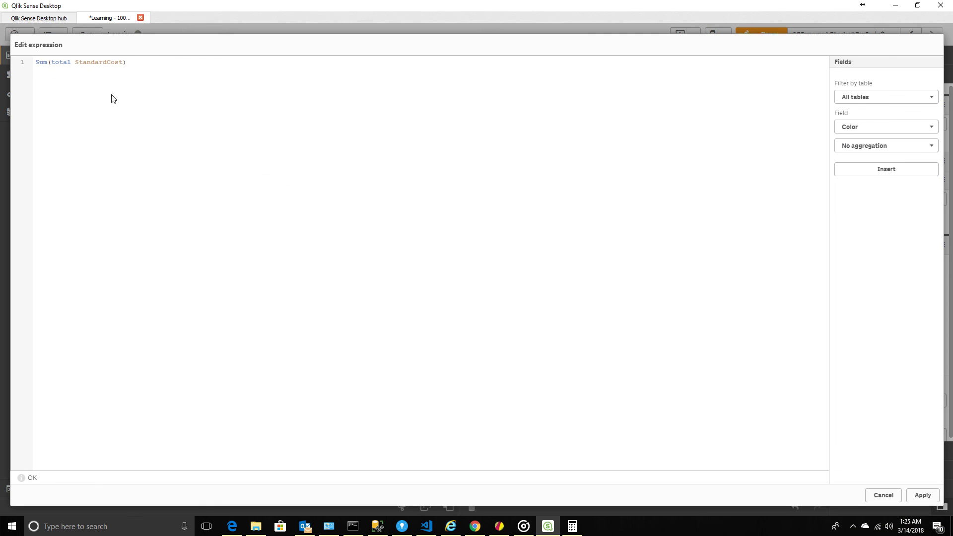
pyautogui.click(62, 63)
pyautogui.doubleClick(62, 64)
pyautogui.press('Delete')
pyautogui.press('Delete')
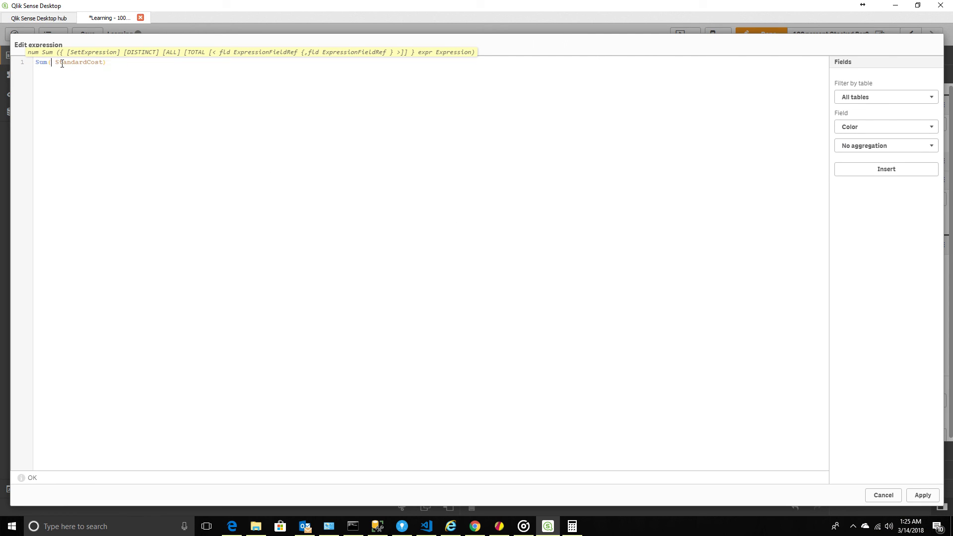
pyautogui.click(918, 495)
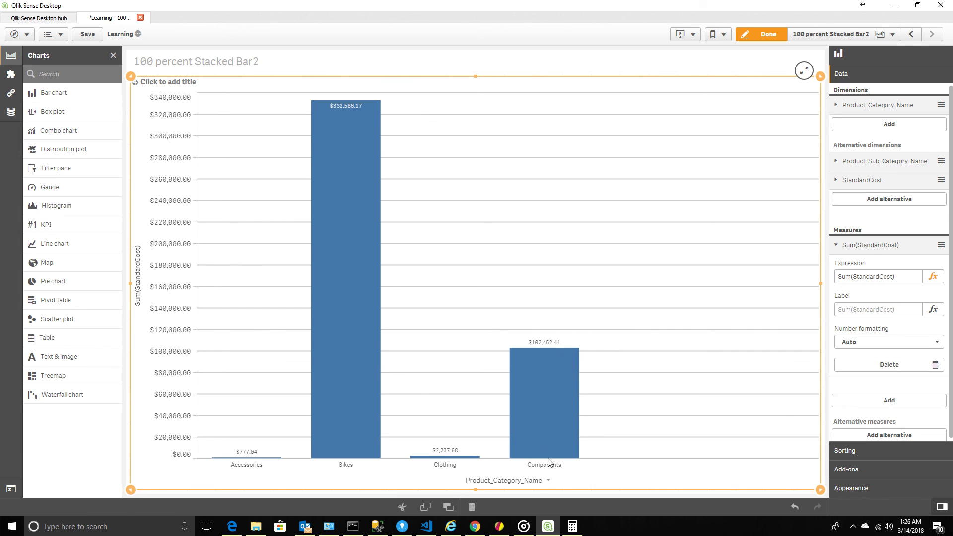
pyautogui.click(572, 526)
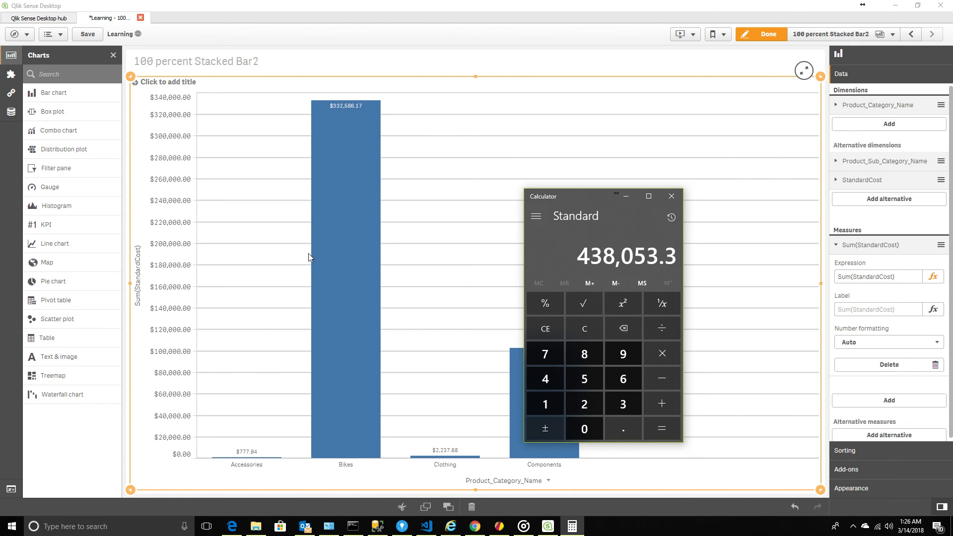
pyautogui.click(462, 227)
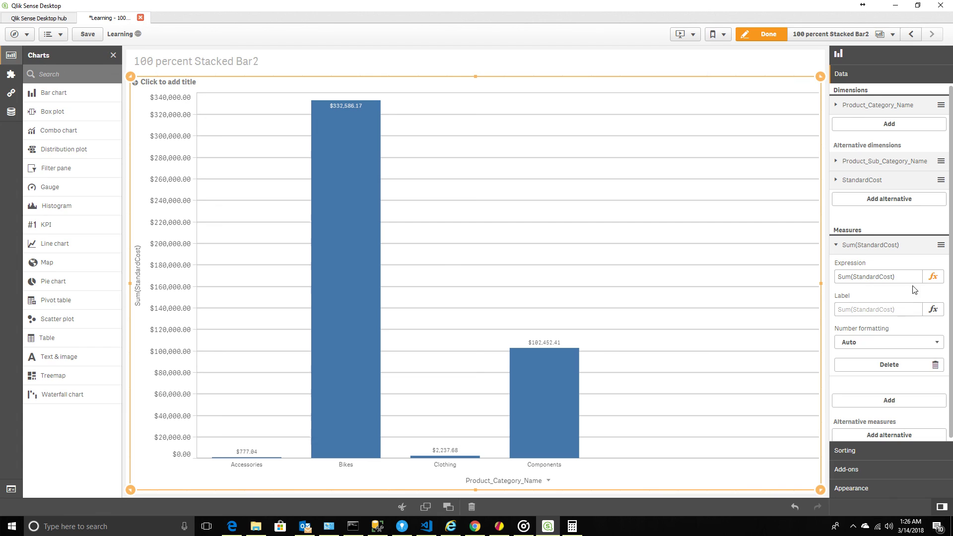
# Add the total qualifier to the measure expression, making it Sum(total StandardCost), and apply it.
pyautogui.click(934, 276)
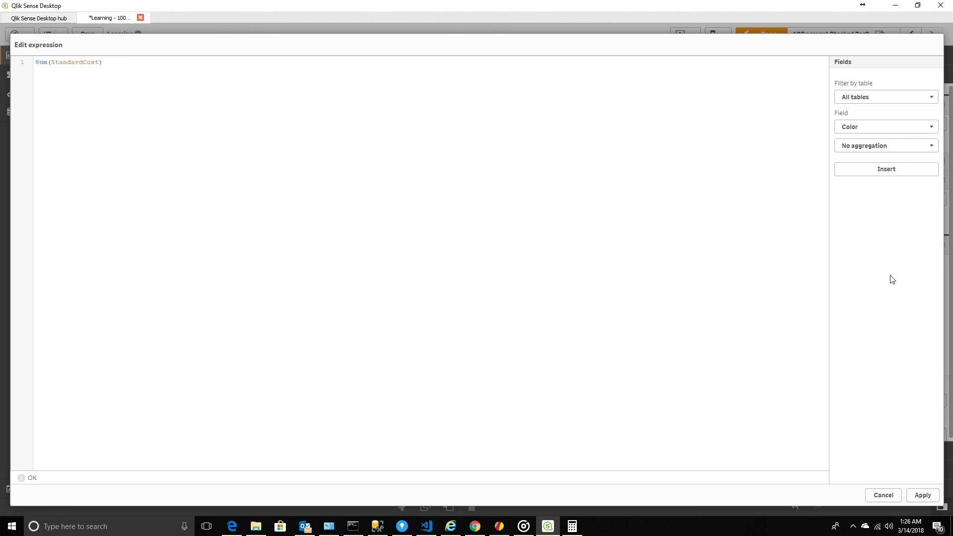
pyautogui.click(53, 61)
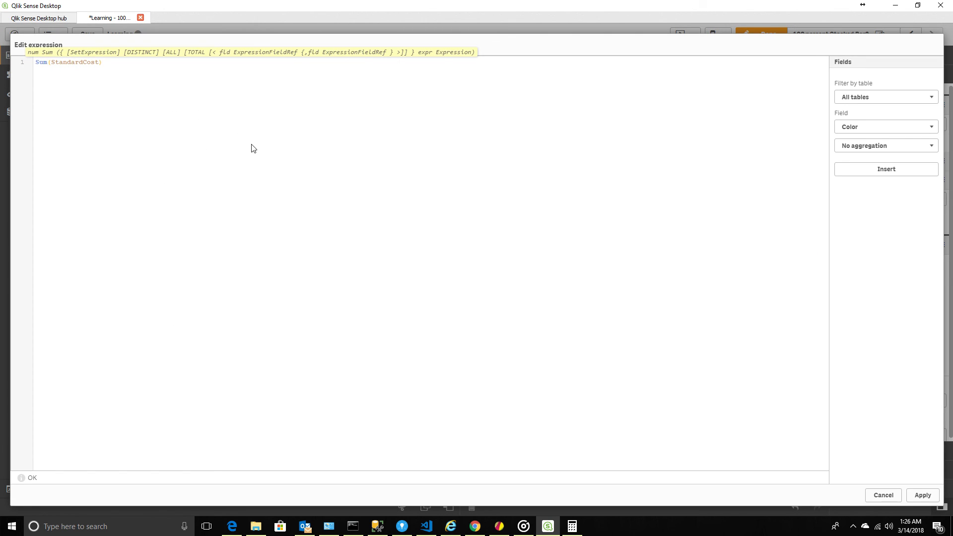
pyautogui.write('total')
pyautogui.click(923, 495)
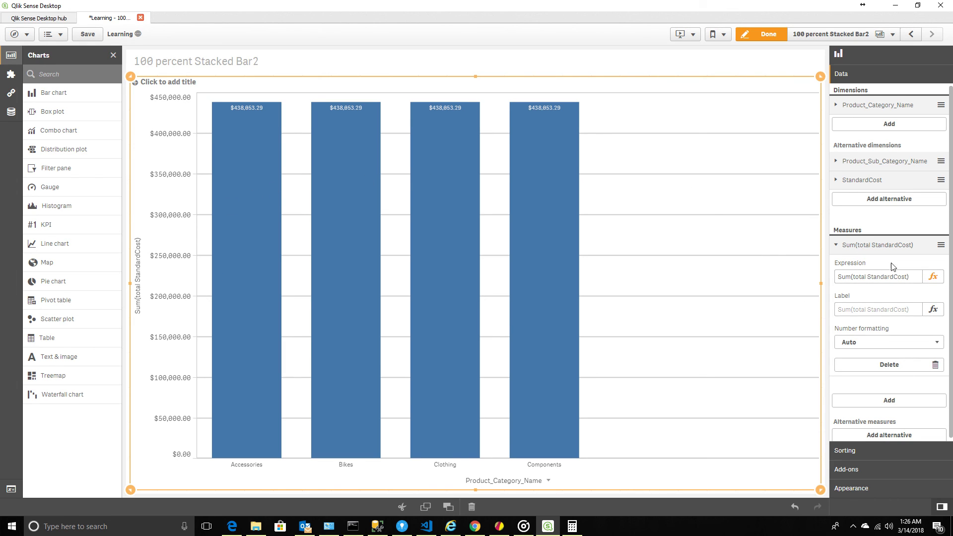
# Revisit the measure expression without changing the calculation, and return Product_Sub_Category_Name to the chart's dimensions.
pyautogui.click(933, 277)
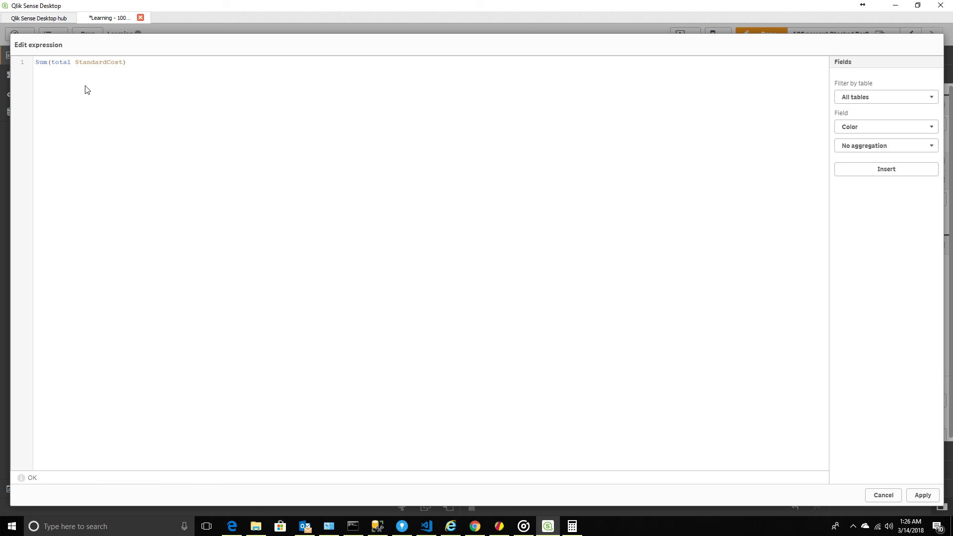
pyautogui.click(73, 63)
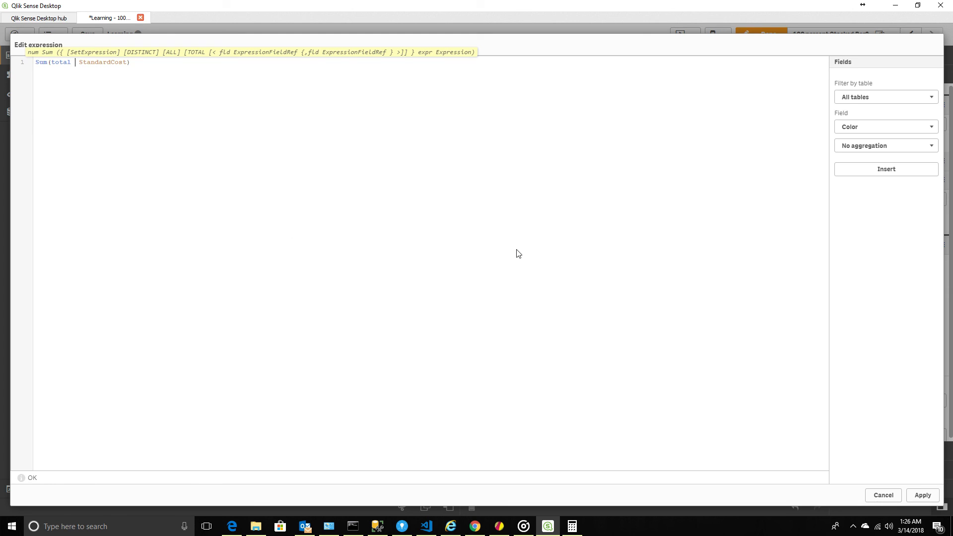
pyautogui.click(924, 496)
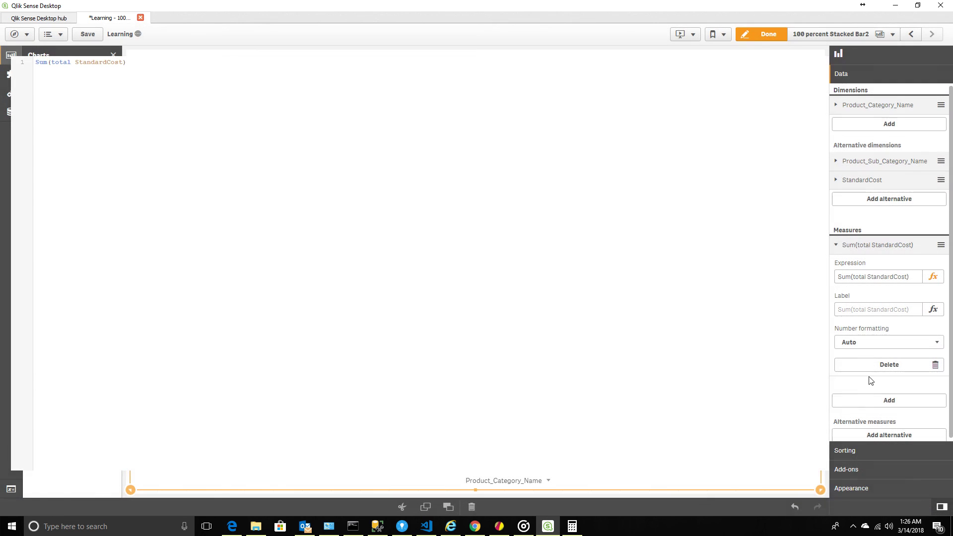
pyautogui.moveTo(863, 149); pyautogui.dragTo(872, 124)
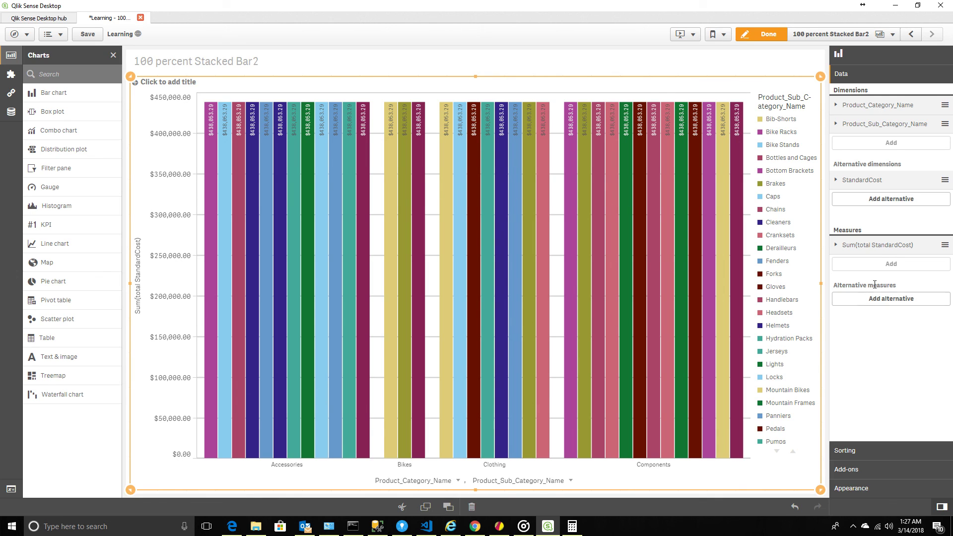
# Restrict the total to the product category by setting the measure to Sum(total <Product_Category_Name> StandardCost).
pyautogui.click(849, 245)
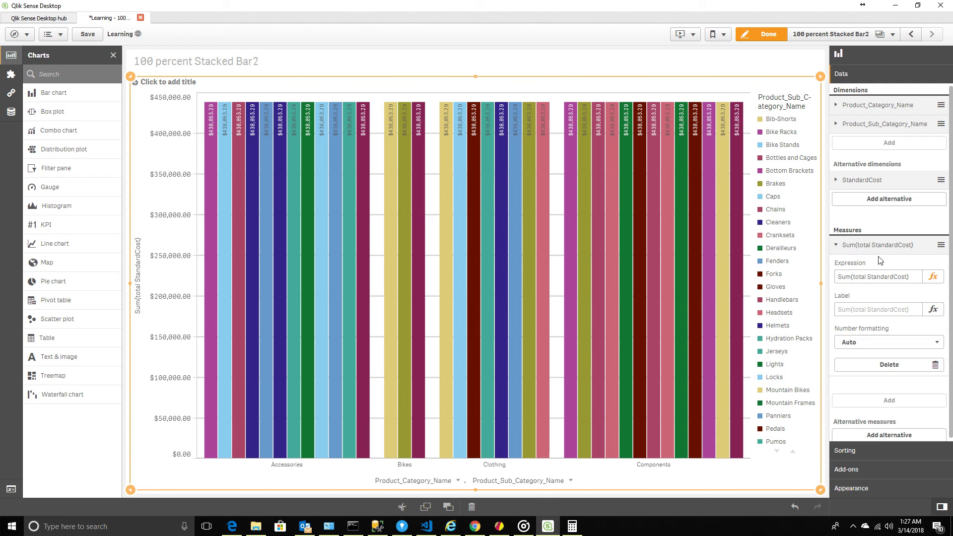
pyautogui.click(930, 276)
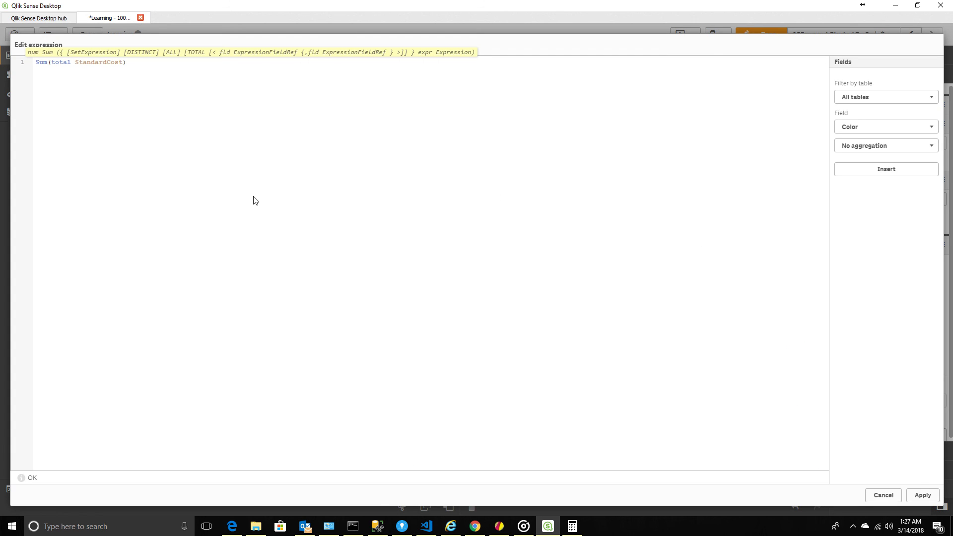
pyautogui.write('<>')
pyautogui.write('pro>')
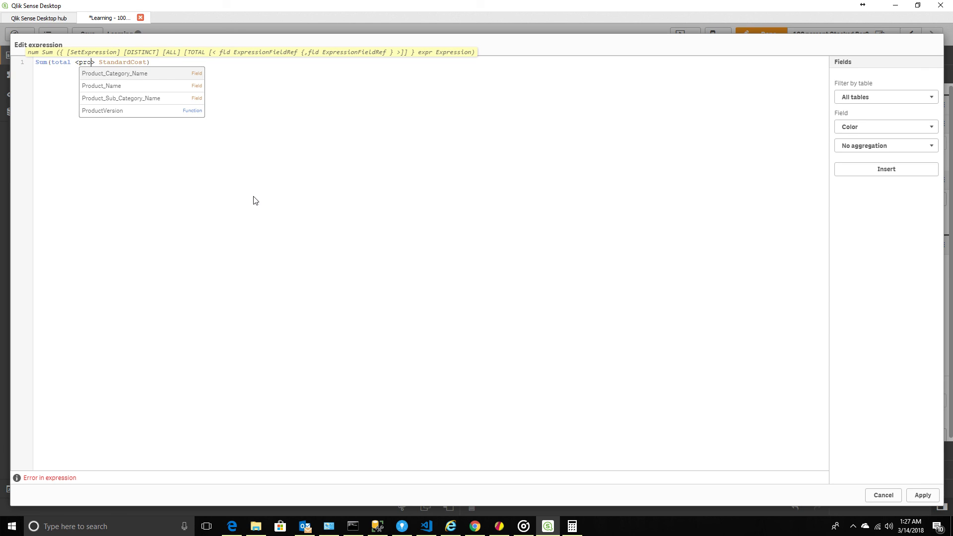
pyautogui.press('Return')
pyautogui.click(922, 496)
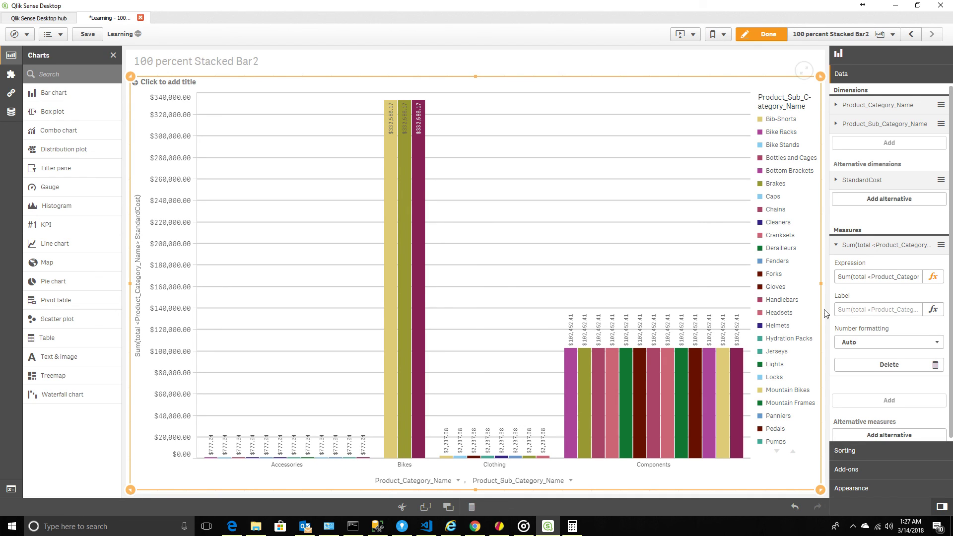
# Comment out the category total in the measure expression, add sum(StandardCost) on a line above it, and apply.
pyautogui.click(935, 281)
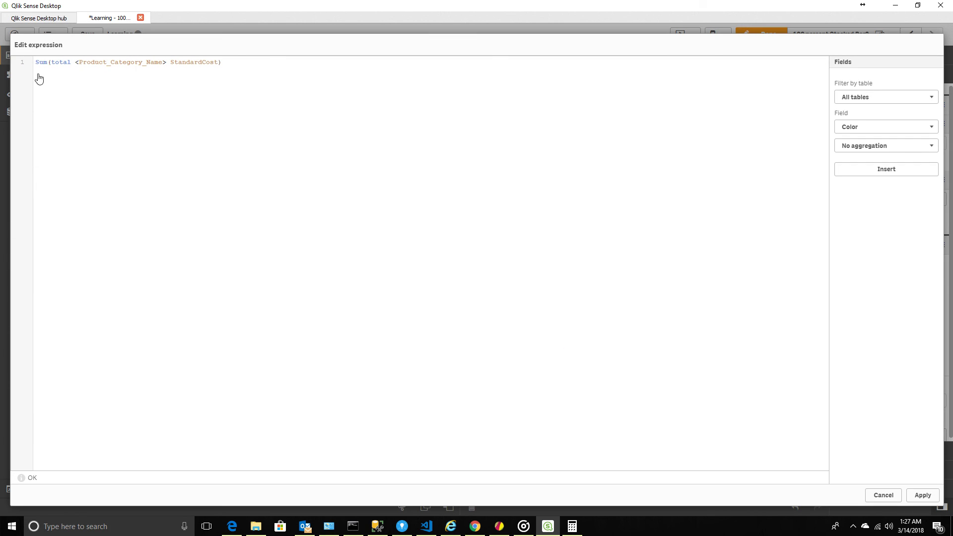
pyautogui.moveTo(34, 66); pyautogui.dragTo(235, 67)
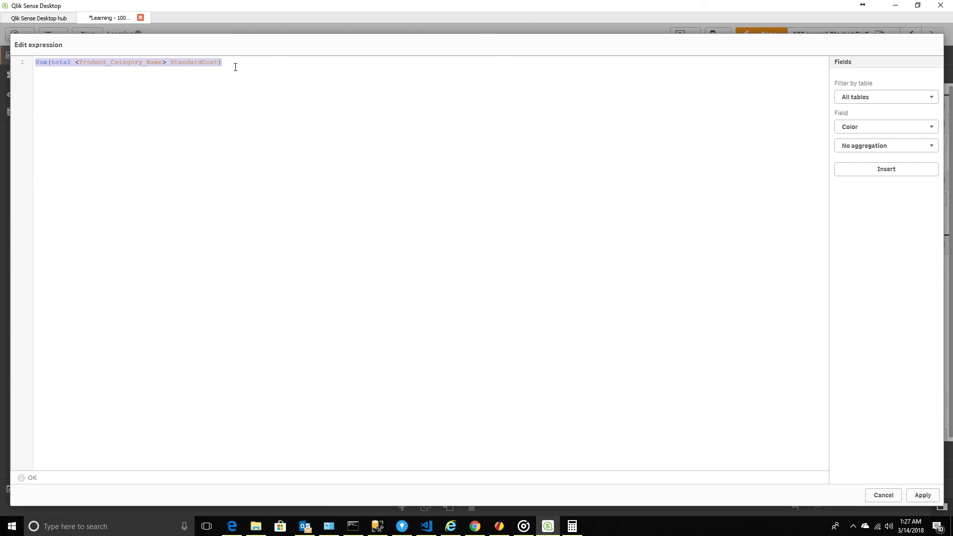
pyautogui.click(37, 65)
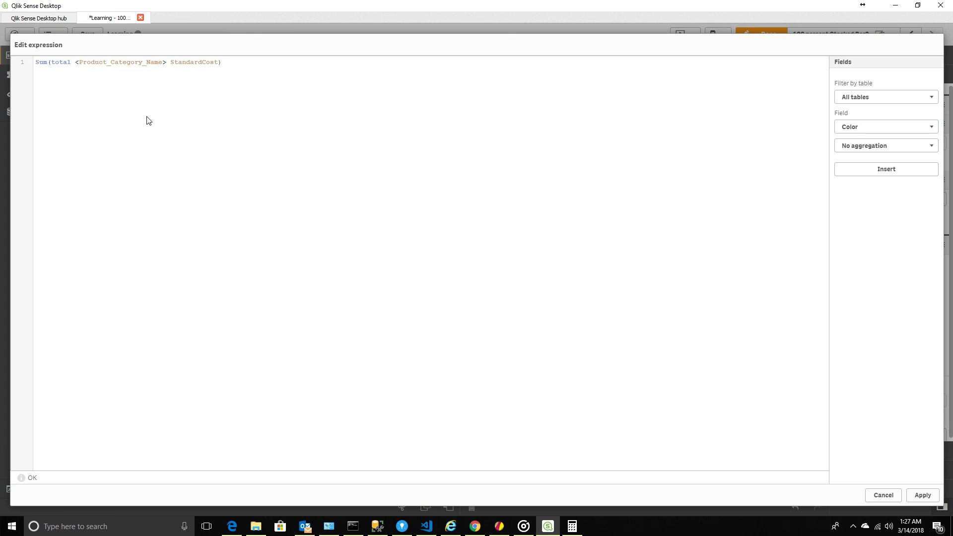
pyautogui.write('//')
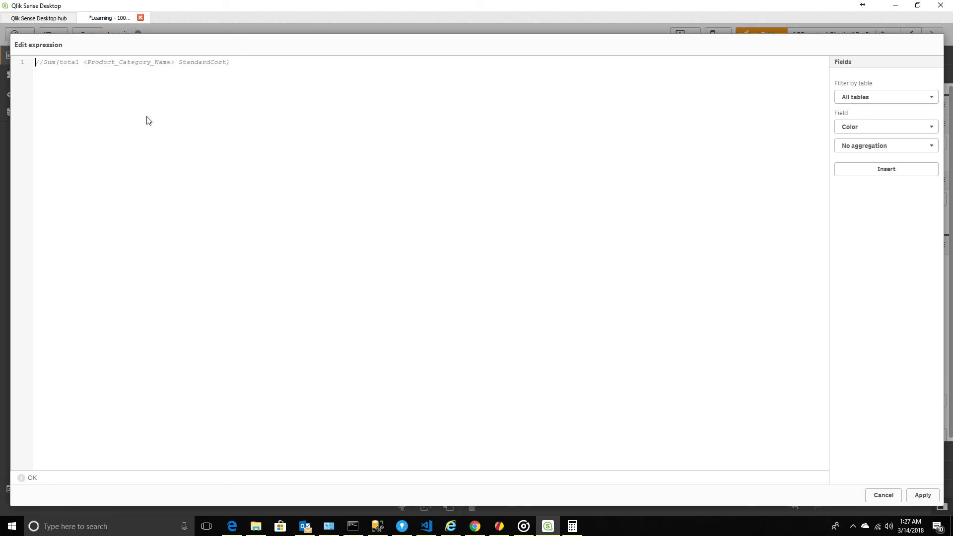
pyautogui.press('Return')
pyautogui.press('Return')
pyautogui.write('m')
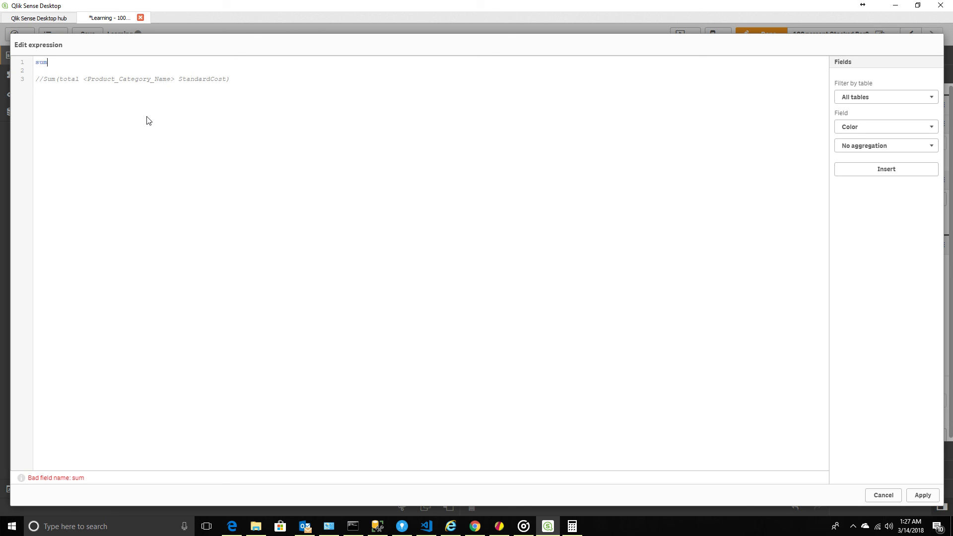
pyautogui.write('()sta')
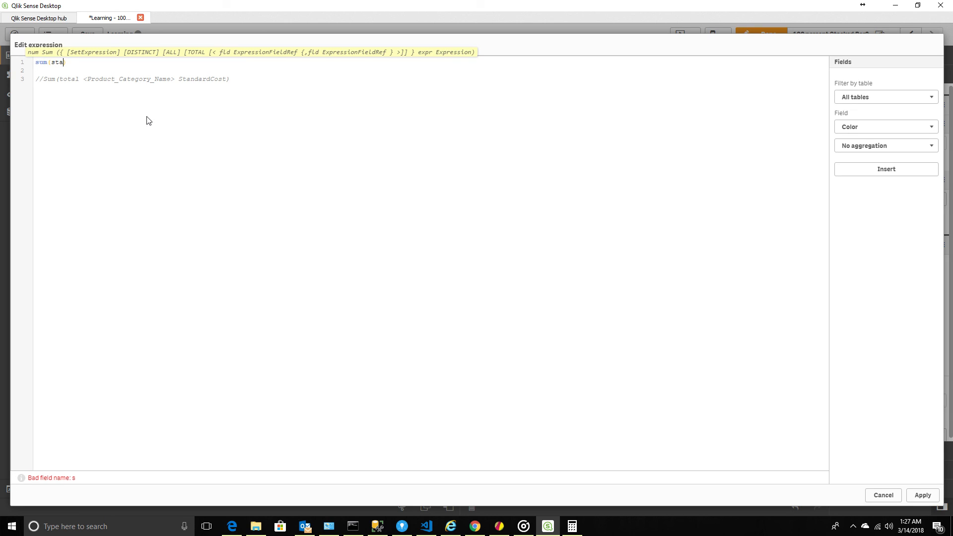
pyautogui.write('n')
pyautogui.press('Return')
pyautogui.click(924, 494)
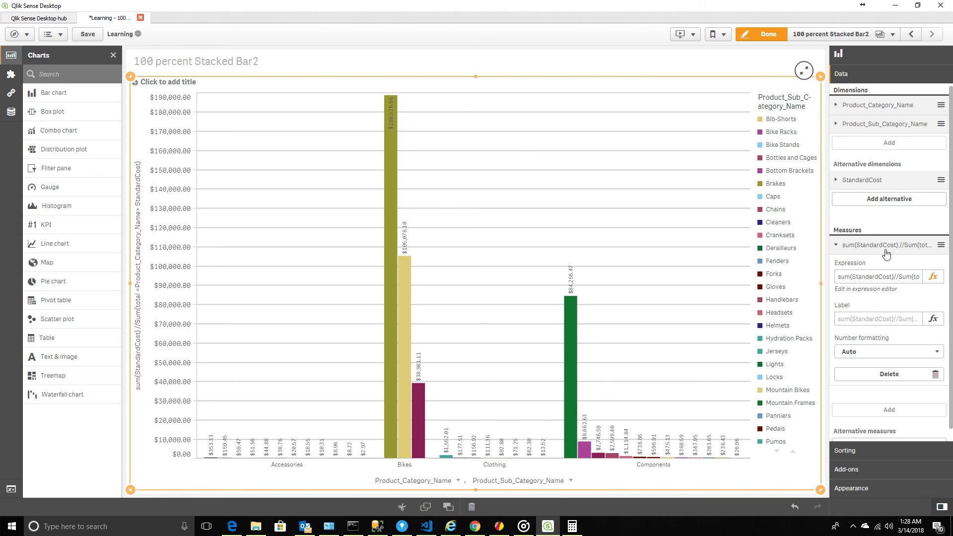
# Review the measure expression and comment out its sum(StandardCost) line as well.
pyautogui.click(933, 277)
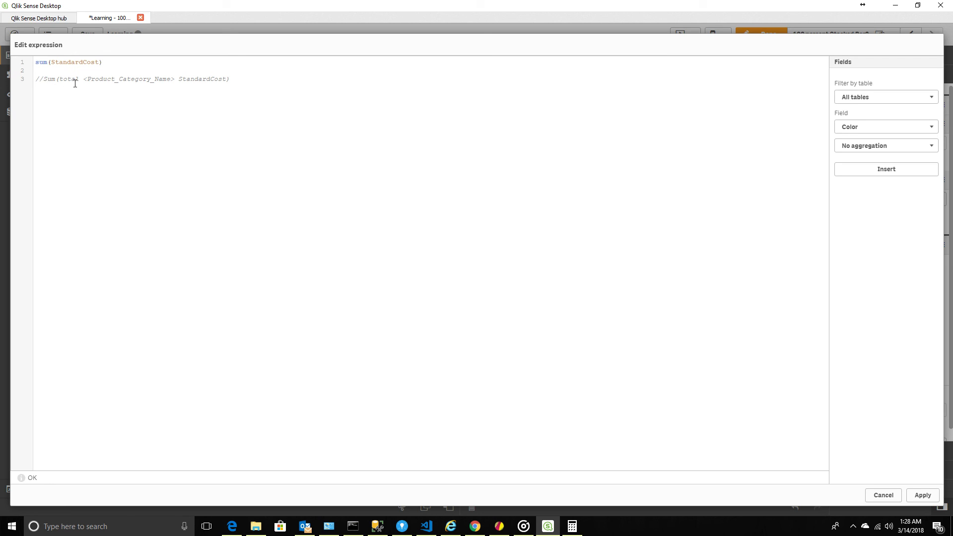
pyautogui.click(926, 498)
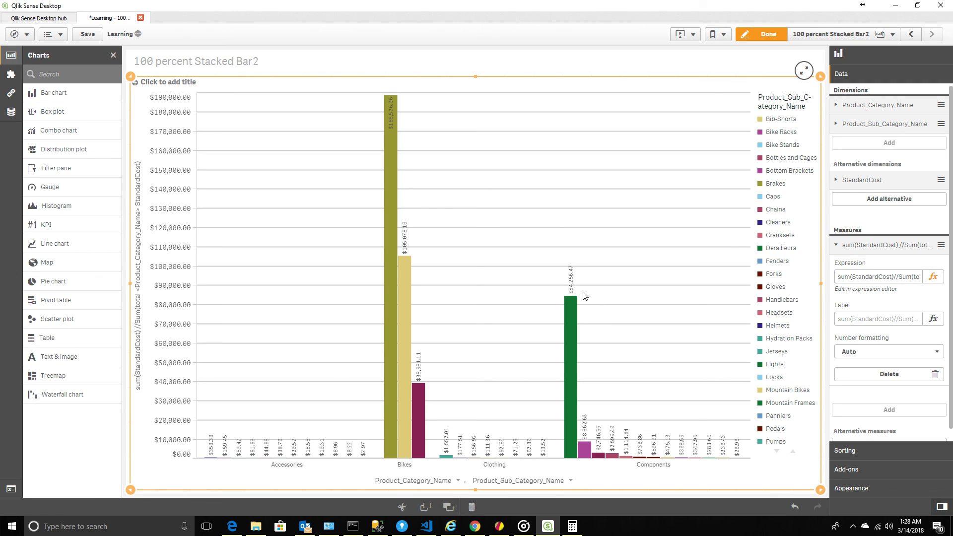
pyautogui.click(933, 277)
pyautogui.click(37, 64)
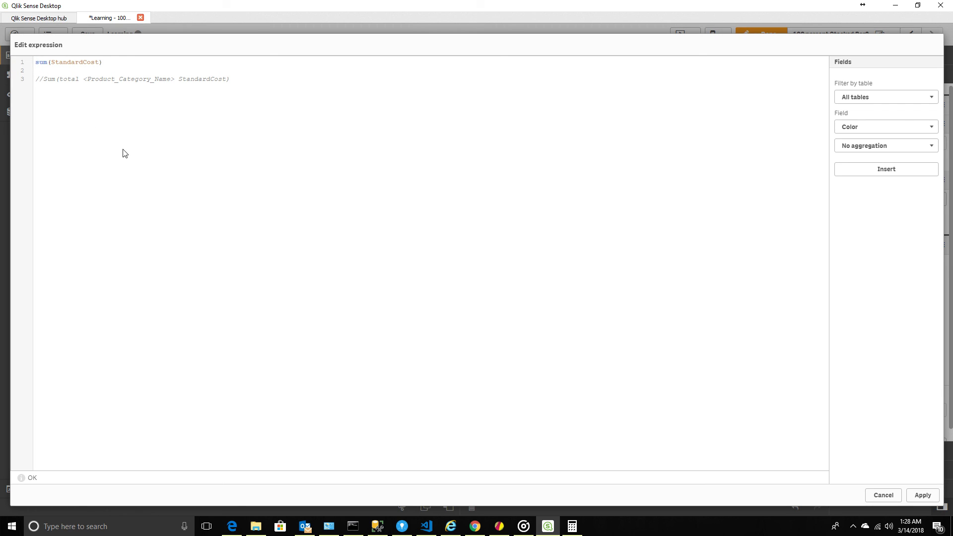
pyautogui.write('//')
# Open Calculator, enter 84256 as the Mountain Frames standard cost, and return to the measure expression.
pyautogui.click(572, 526)
pyautogui.click(584, 329)
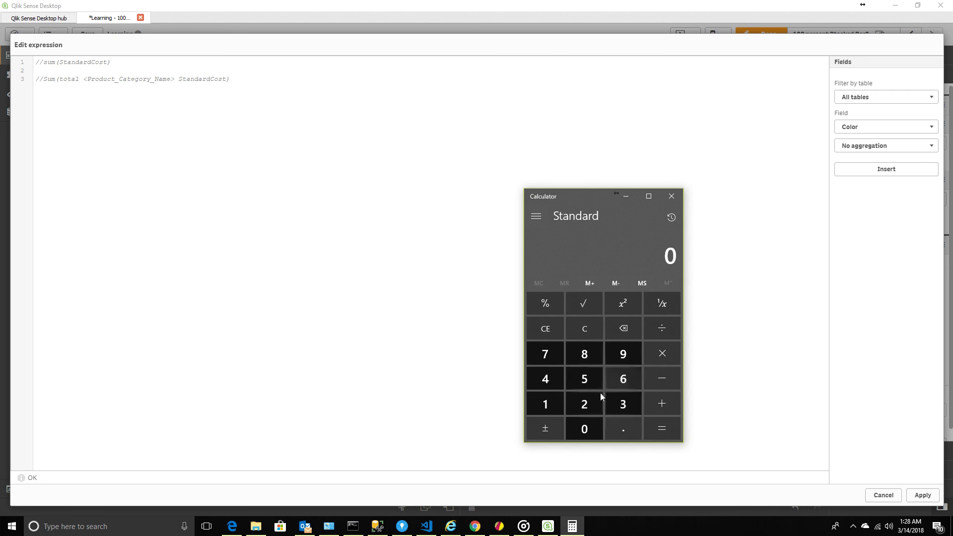
pyautogui.click(586, 360)
pyautogui.click(559, 375)
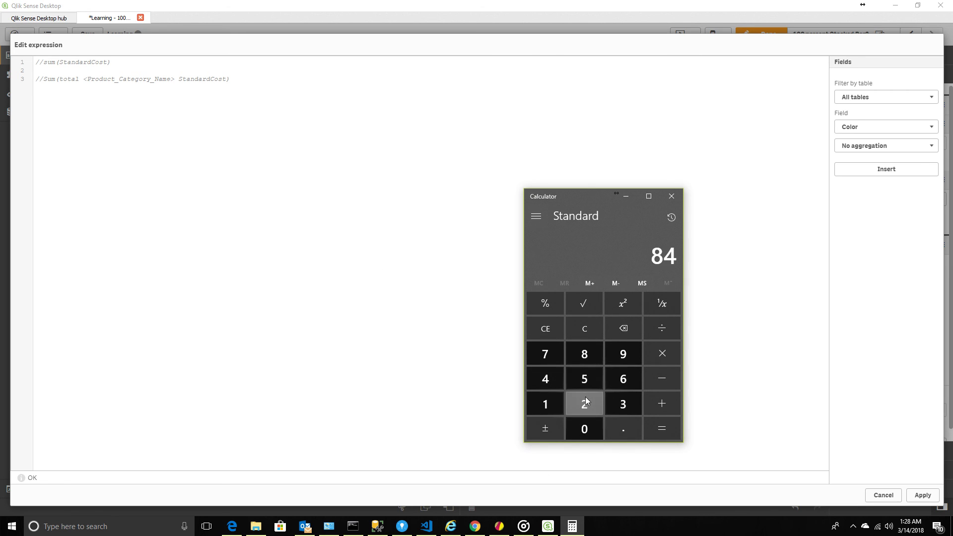
pyautogui.click(586, 400)
pyautogui.click(589, 382)
pyautogui.click(626, 384)
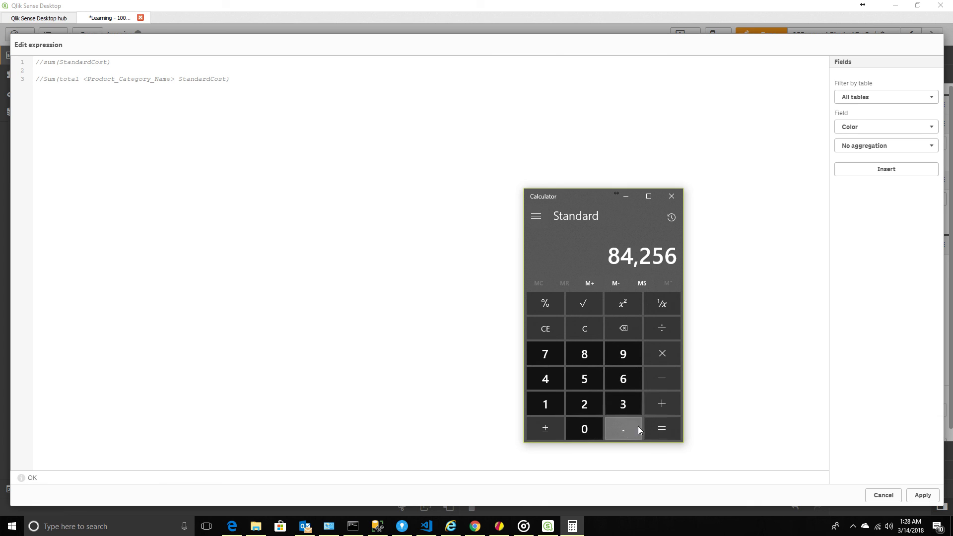
pyautogui.click(746, 436)
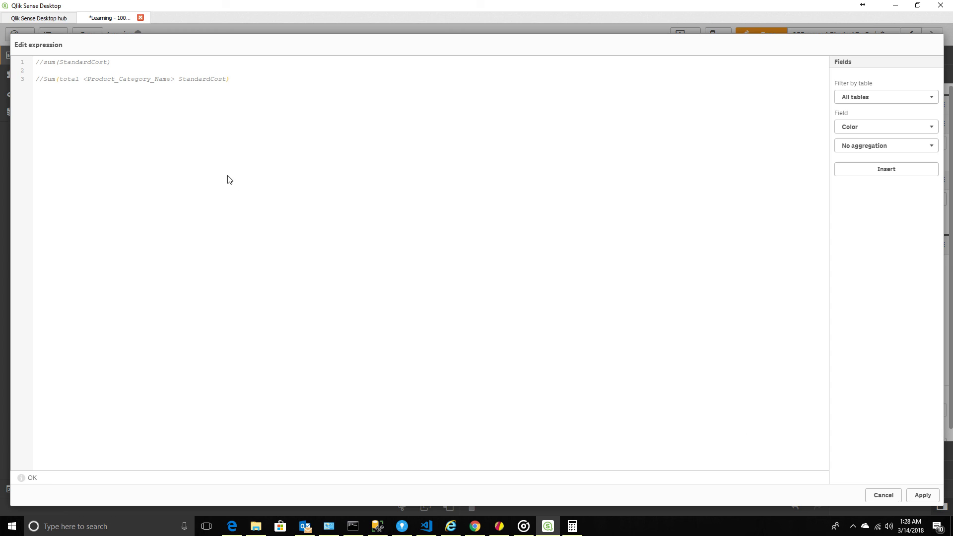
# Uncomment the Sum(total <Product_Category_Name> StandardCost) line in the measure expression and apply it.
pyautogui.click(43, 79)
pyautogui.press('BackSpace')
pyautogui.press('BackSpace')
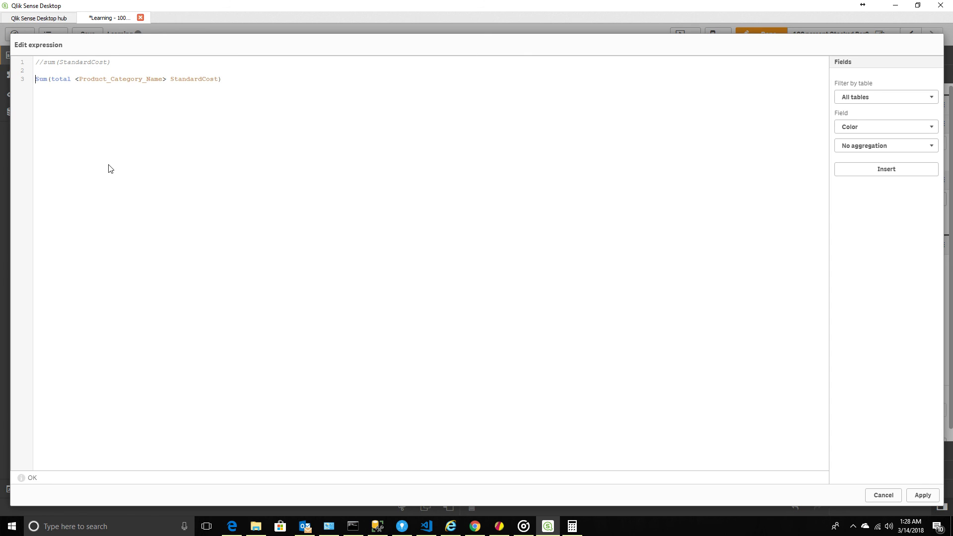
pyautogui.click(919, 495)
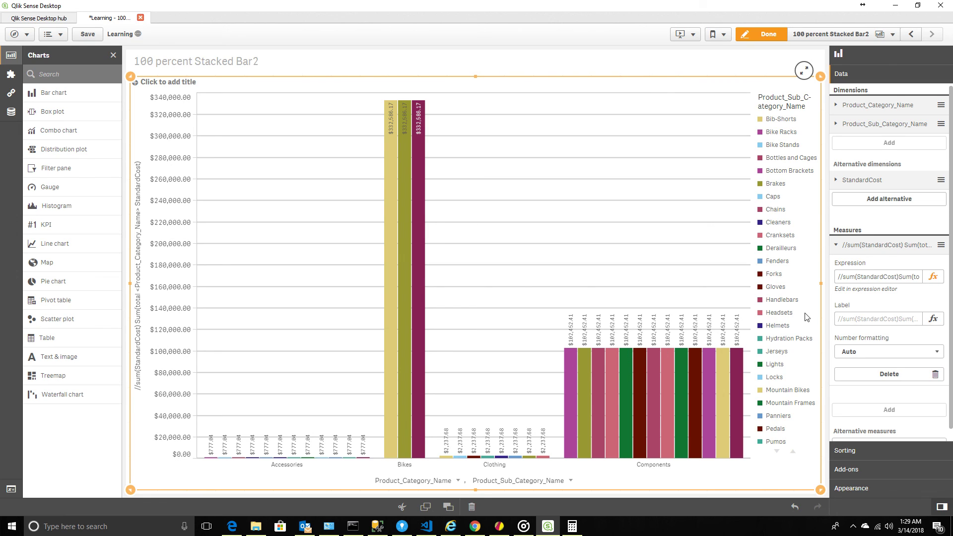
# Divide 84256 by the Components category total of 102452 in Calculator, and move its window clear of the Components bars.
pyautogui.hotkey('alt', 'Tab')
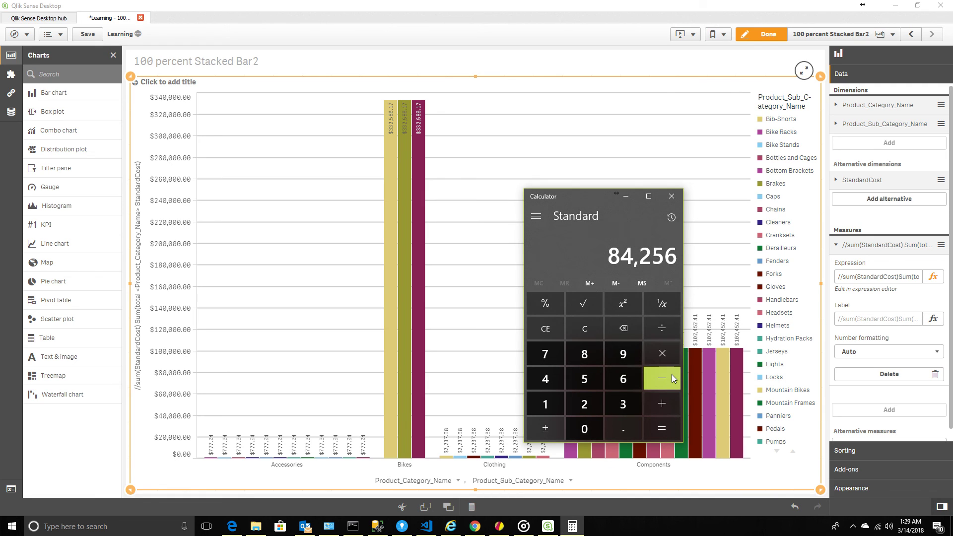
pyautogui.click(669, 332)
pyautogui.click(560, 405)
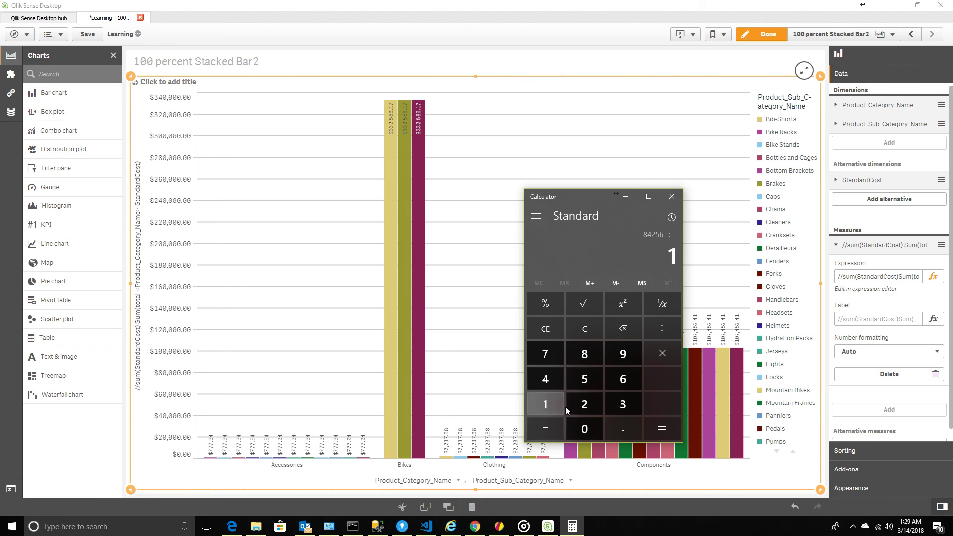
pyautogui.click(584, 428)
pyautogui.click(585, 405)
pyautogui.click(544, 381)
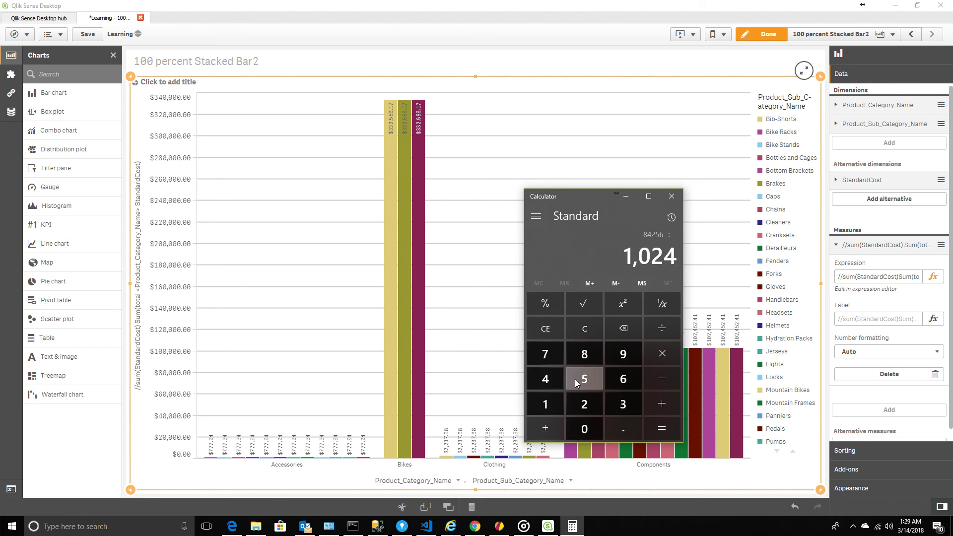
pyautogui.click(581, 380)
pyautogui.click(585, 405)
pyautogui.click(657, 421)
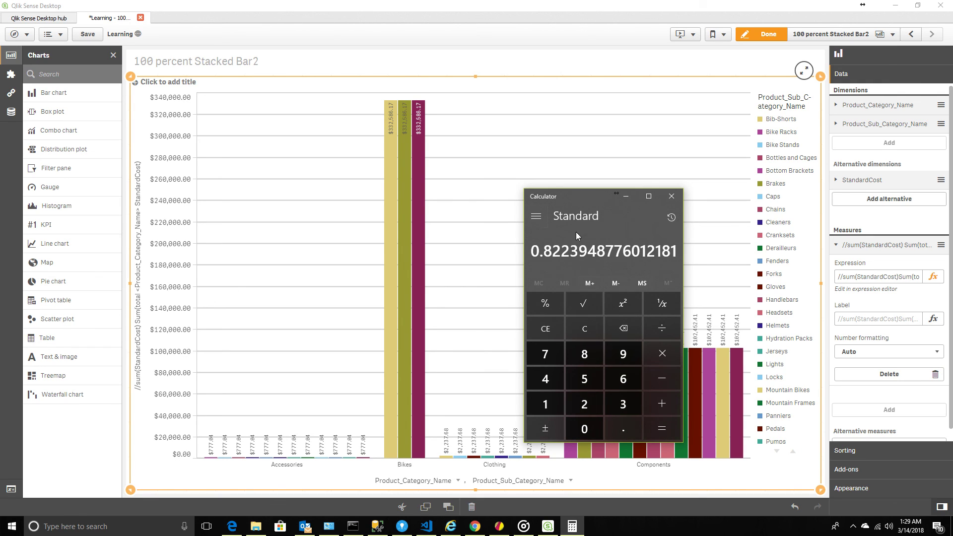
pyautogui.moveTo(590, 198); pyautogui.dragTo(293, 196)
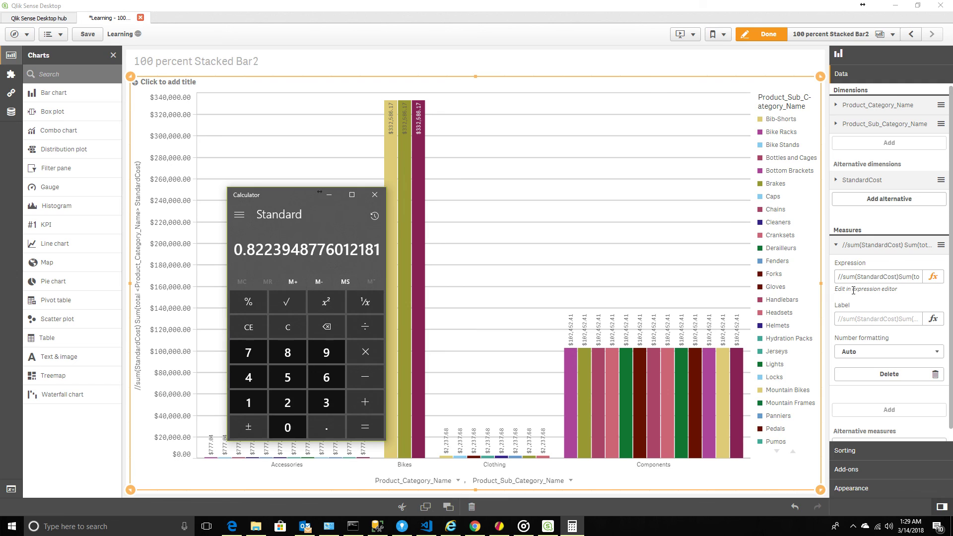
# Set the measure to sum(StandardCost)/Sum(total <Product_Category_Name> StandardCost), apply it, and compare the chart with the Calculator result.
pyautogui.click(933, 277)
pyautogui.click(36, 63)
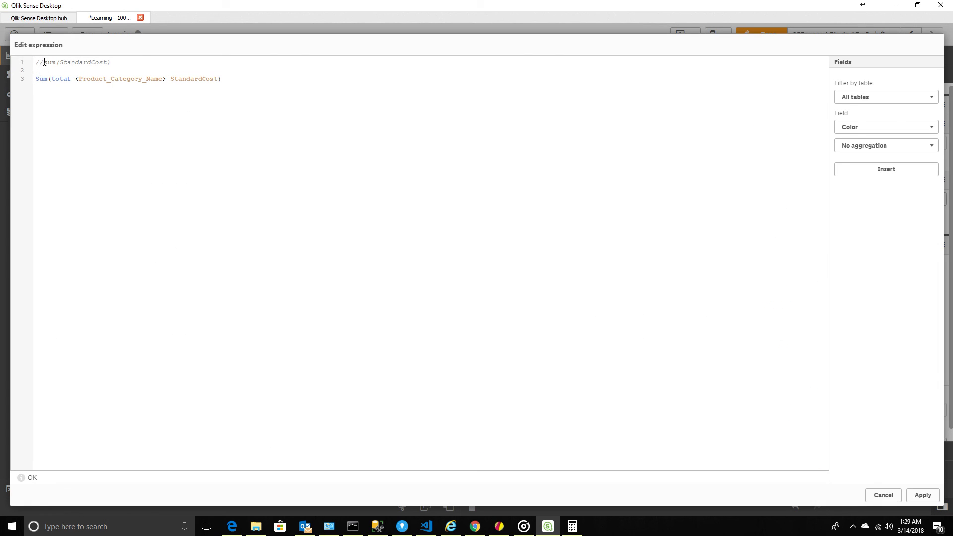
pyautogui.press('Delete')
pyautogui.press('Delete')
pyautogui.click(923, 495)
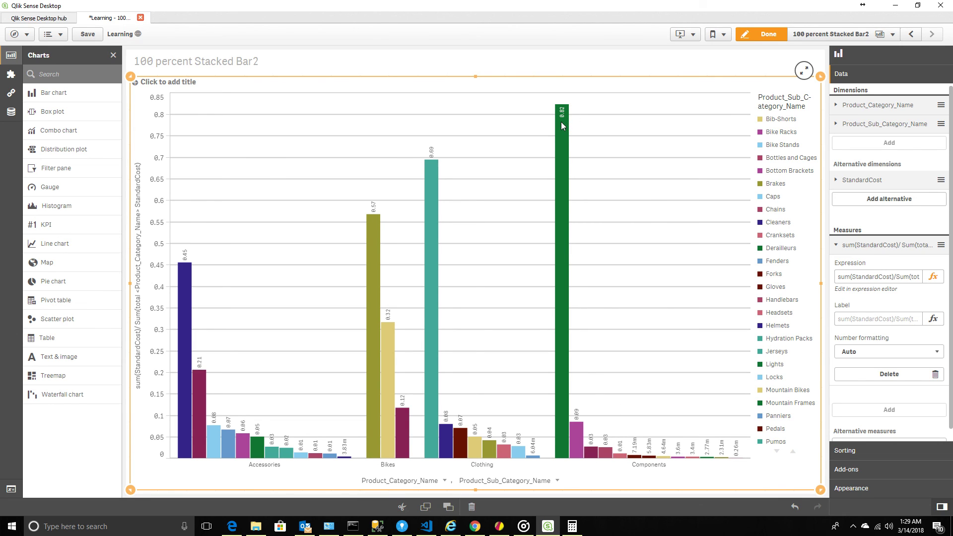
pyautogui.click(572, 526)
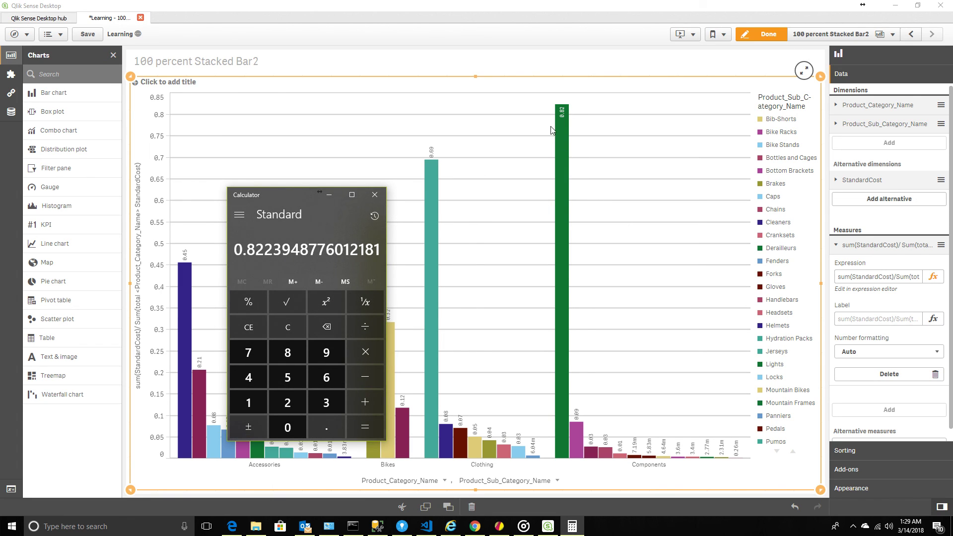
pyautogui.click(641, 256)
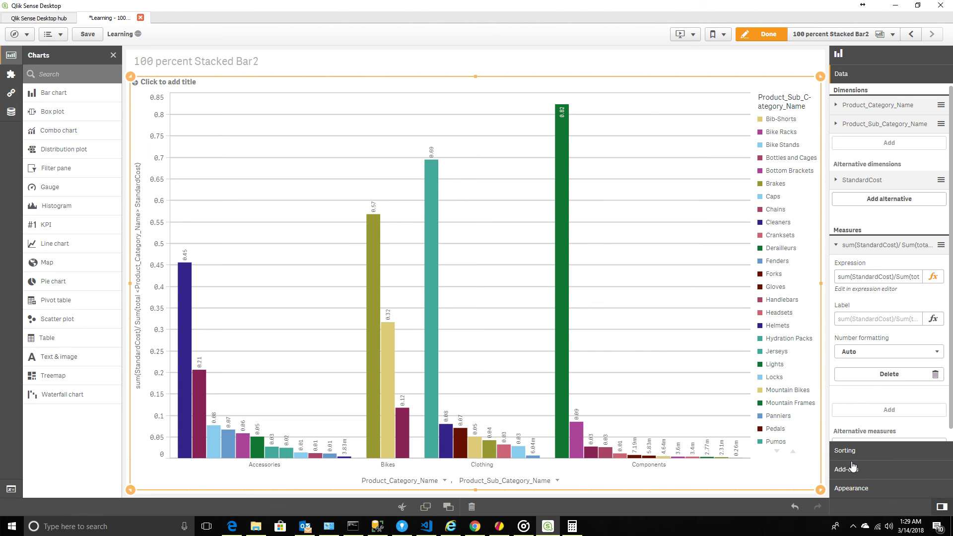
# Change the bar chart's presentation to stacked and format its measure as a number in the 12% style.
pyautogui.click(853, 488)
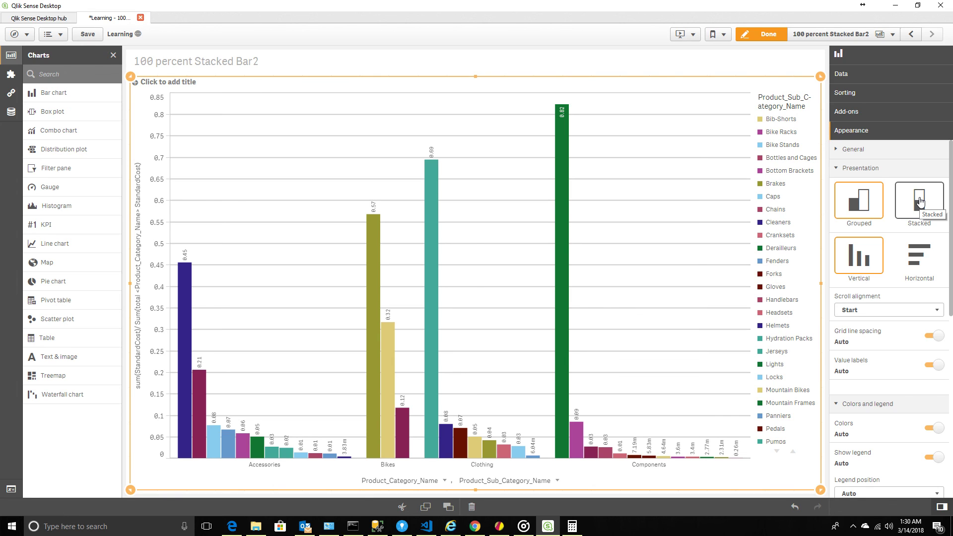
pyautogui.click(920, 201)
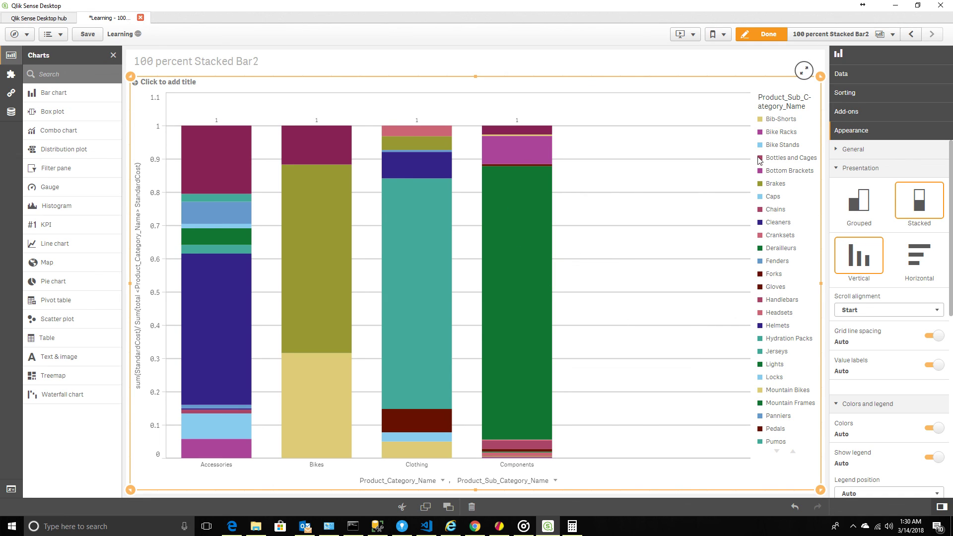
pyautogui.click(845, 75)
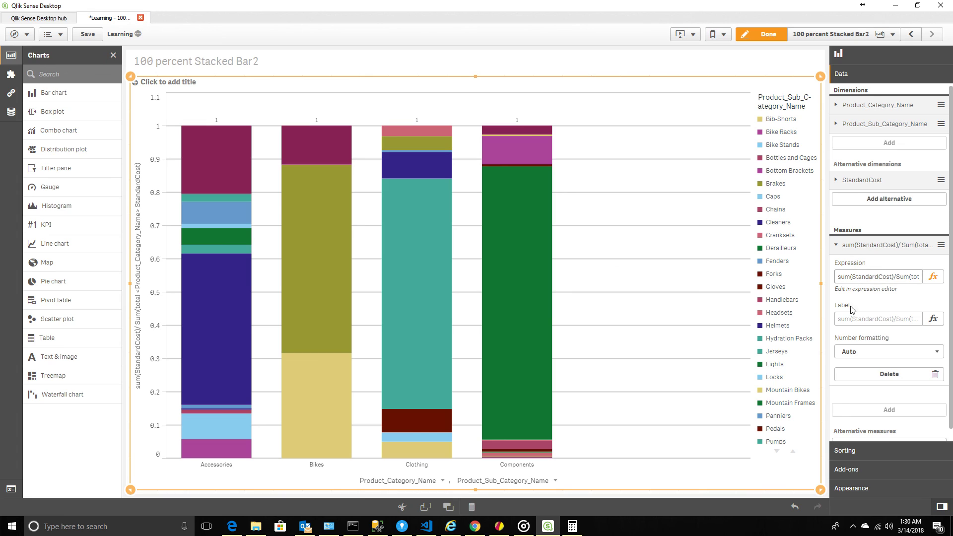
pyautogui.click(850, 351)
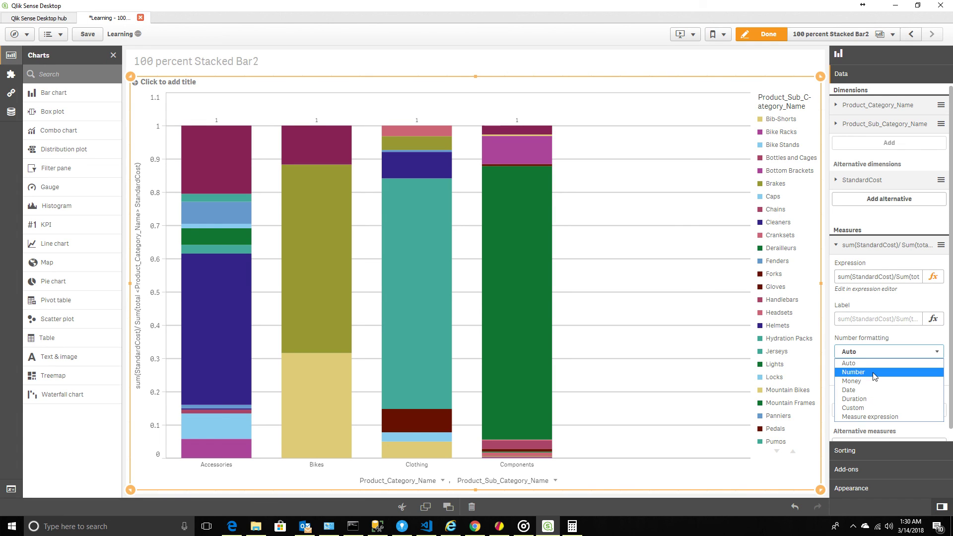
pyautogui.click(867, 373)
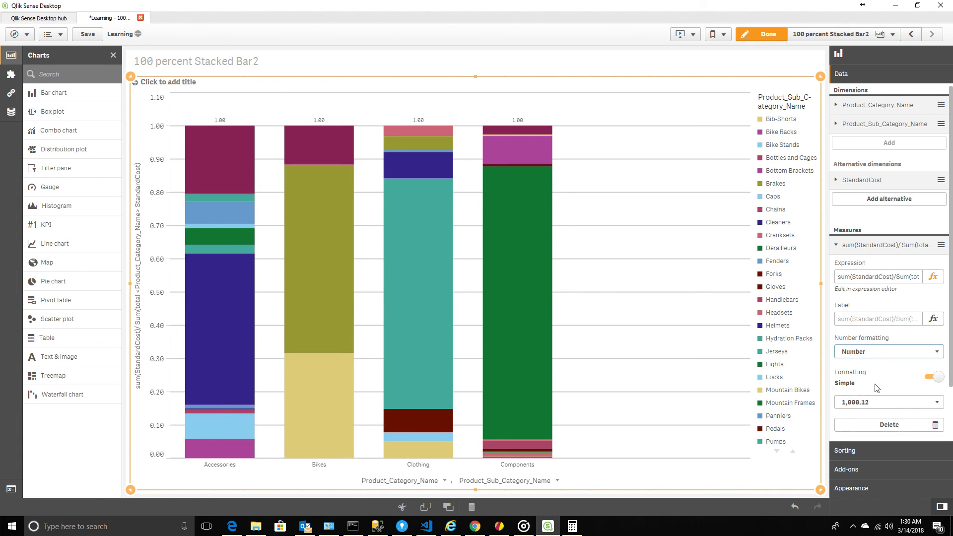
pyautogui.click(883, 405)
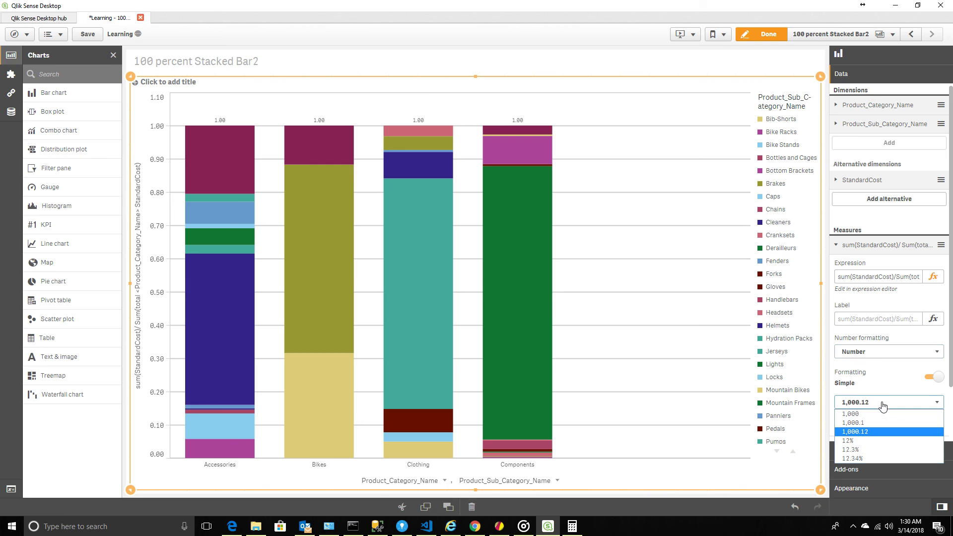
pyautogui.click(855, 442)
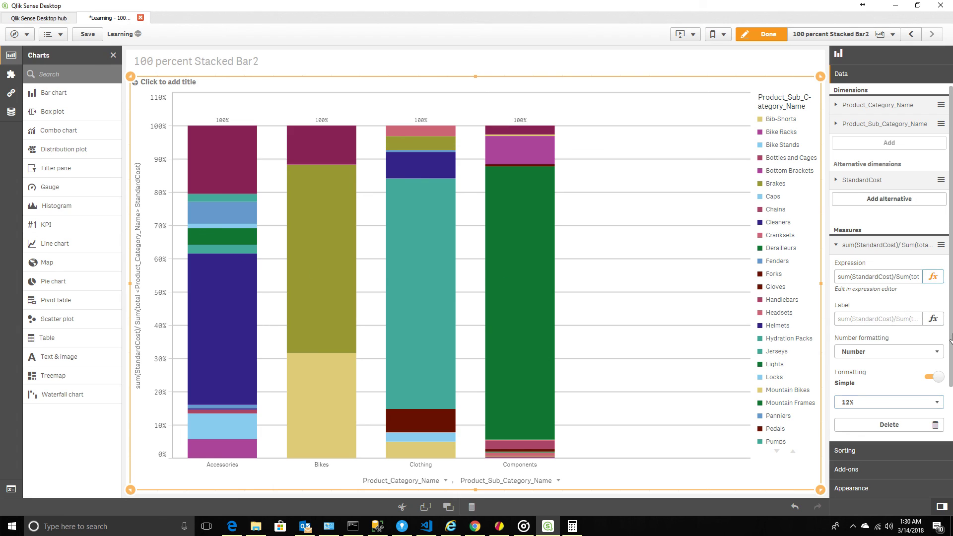
# Review the category total, the total qualifier and the <Product_Category_Name> part of the measure expression without changing it.
pyautogui.click(934, 277)
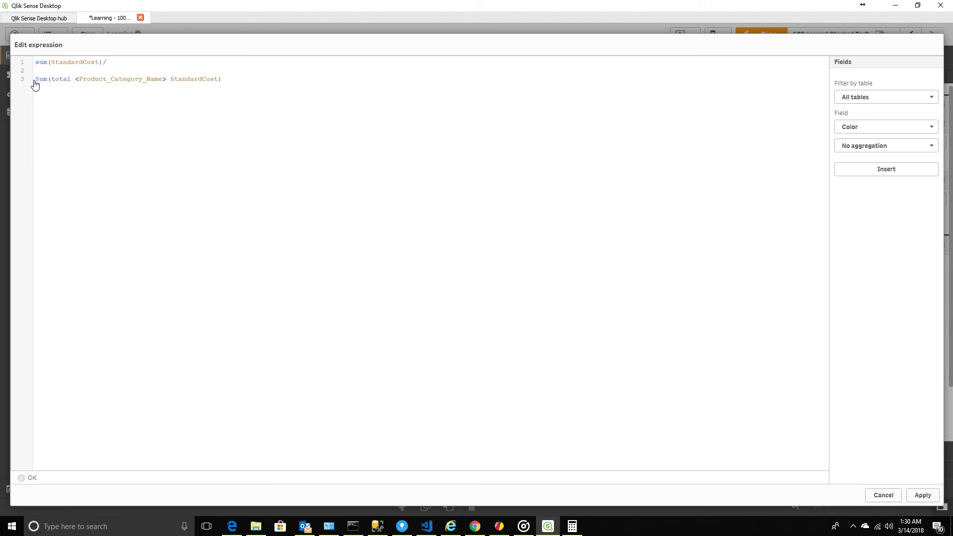
pyautogui.moveTo(35, 85); pyautogui.dragTo(224, 84)
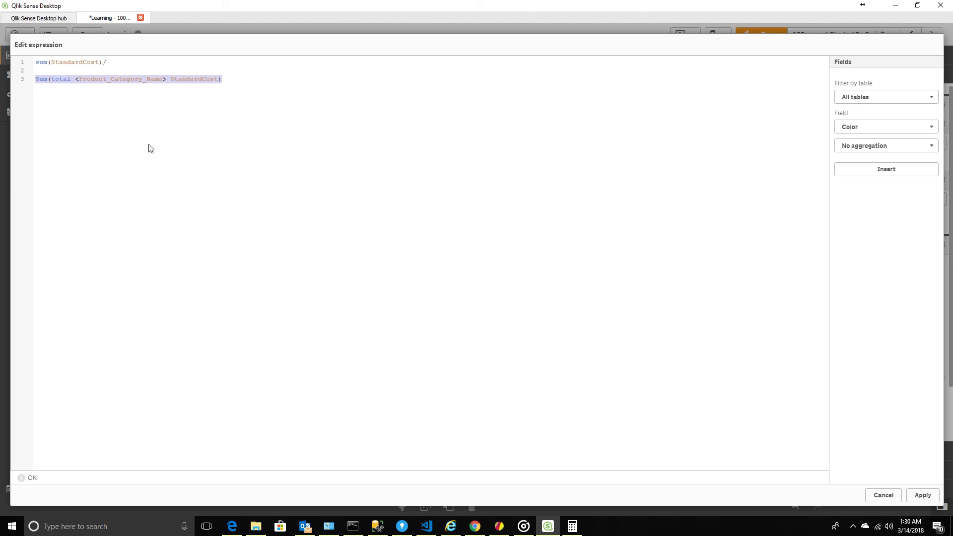
pyautogui.click(62, 81)
pyautogui.doubleClick(62, 81)
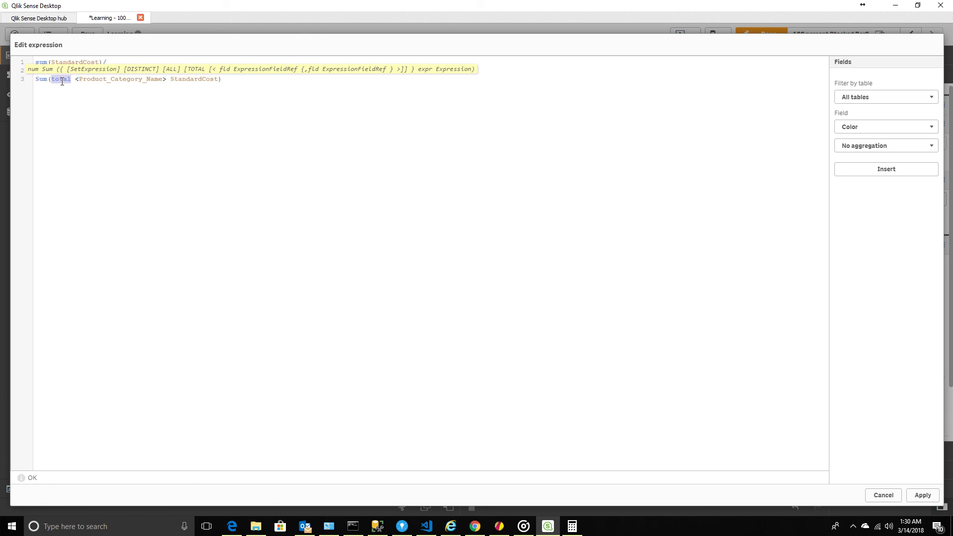
pyautogui.moveTo(76, 82); pyautogui.dragTo(167, 79)
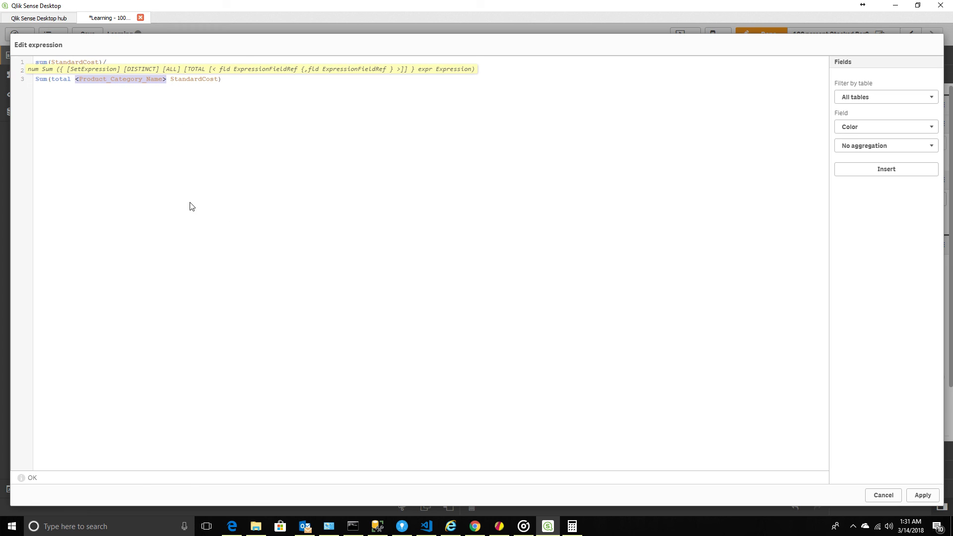
pyautogui.click(248, 88)
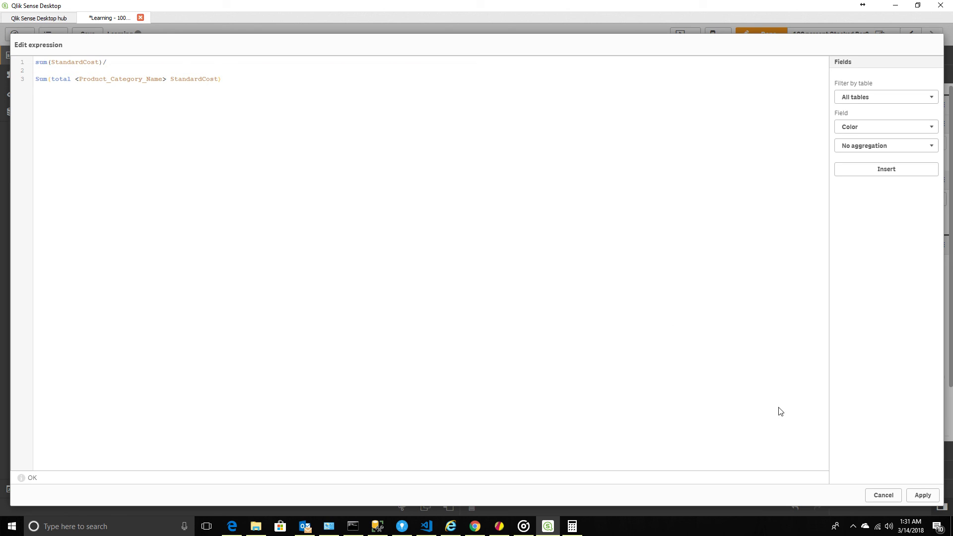
pyautogui.click(923, 495)
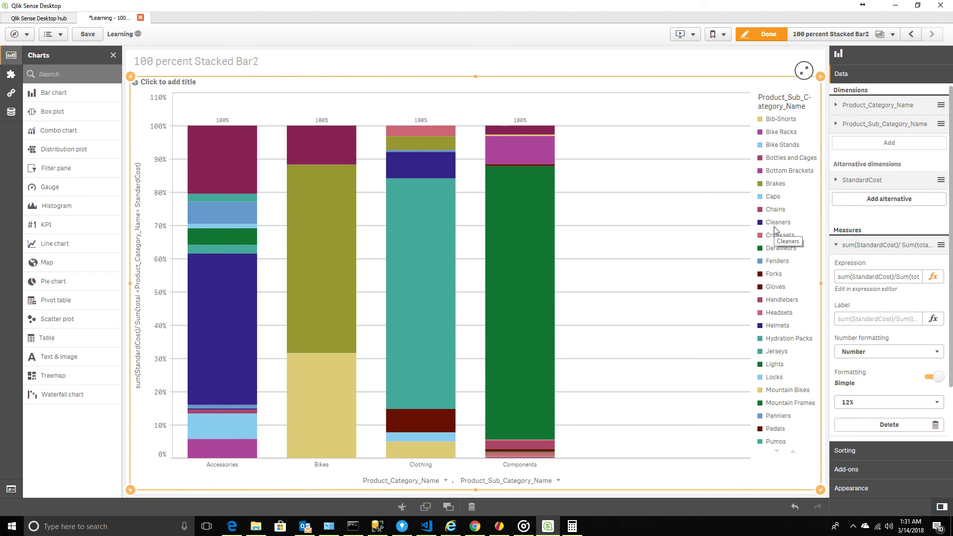